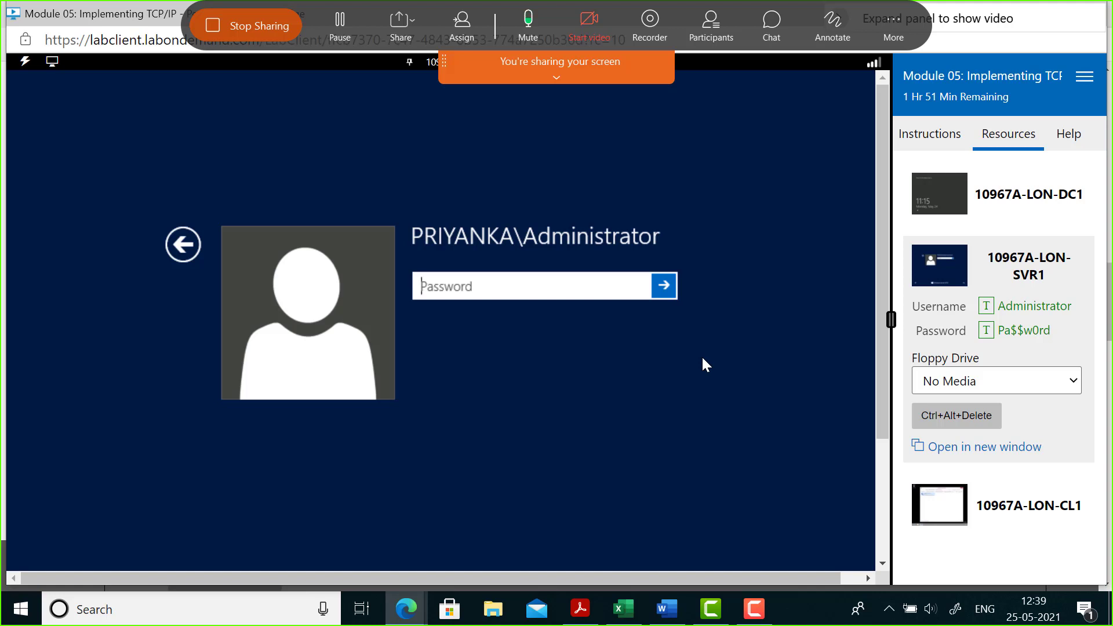
- Sign in to LON-SVR1 as the PRIYANKA domain Administrator using the lab-panel password
{"action": "left_click", "coordinate": [1025, 341]}
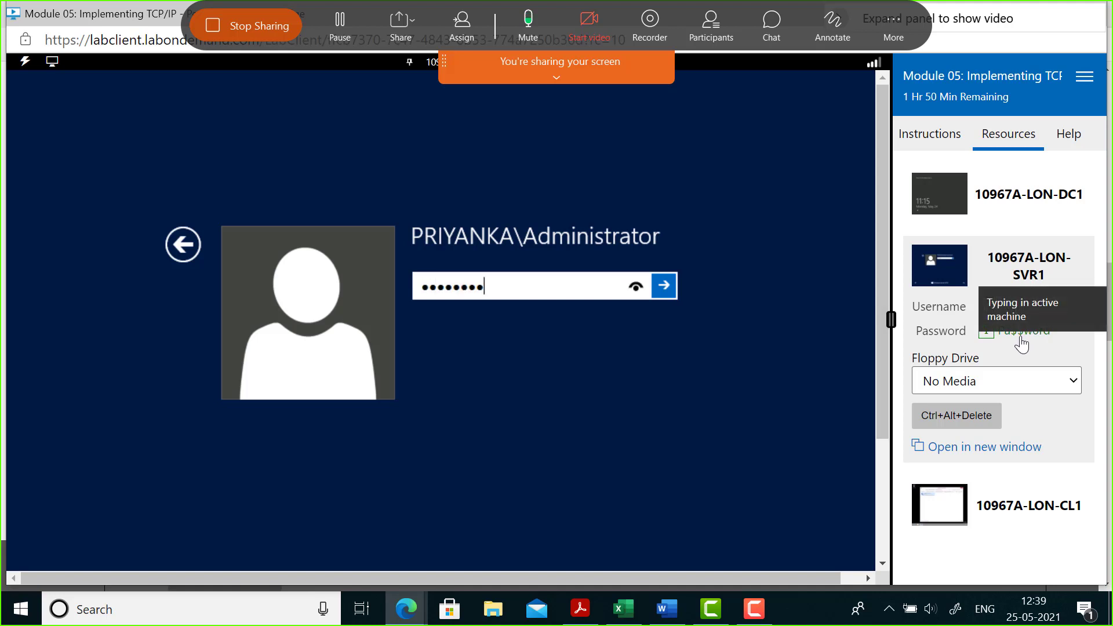
{"action": "left_click", "coordinate": [668, 289]}
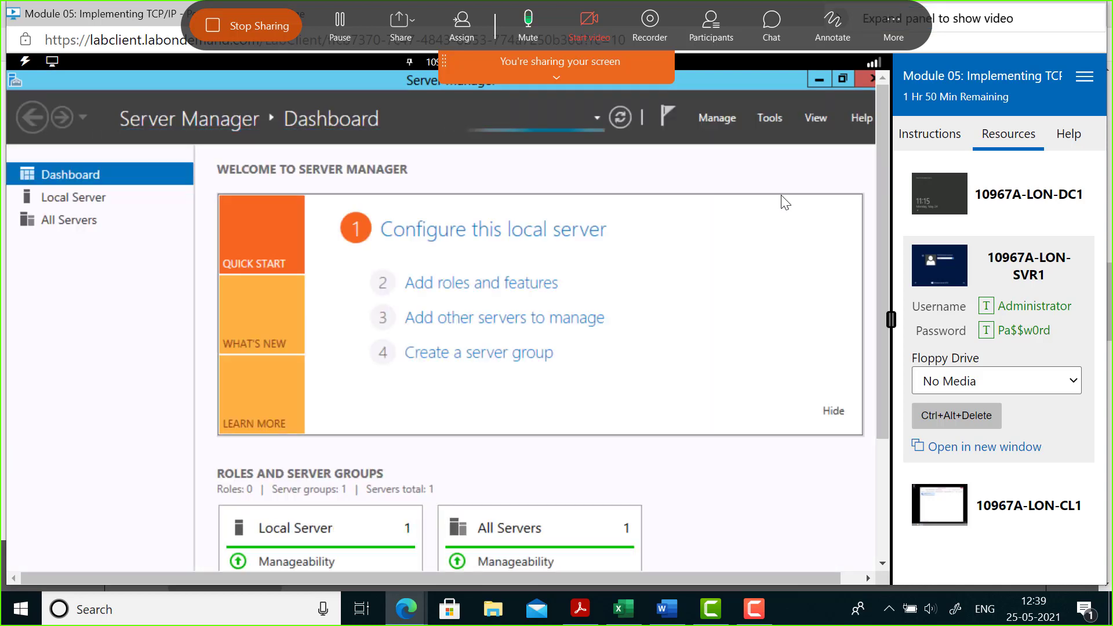
- Launch Active Directory Users and Computers from Server Manager's Tools menu
{"action": "left_click", "coordinate": [769, 117]}
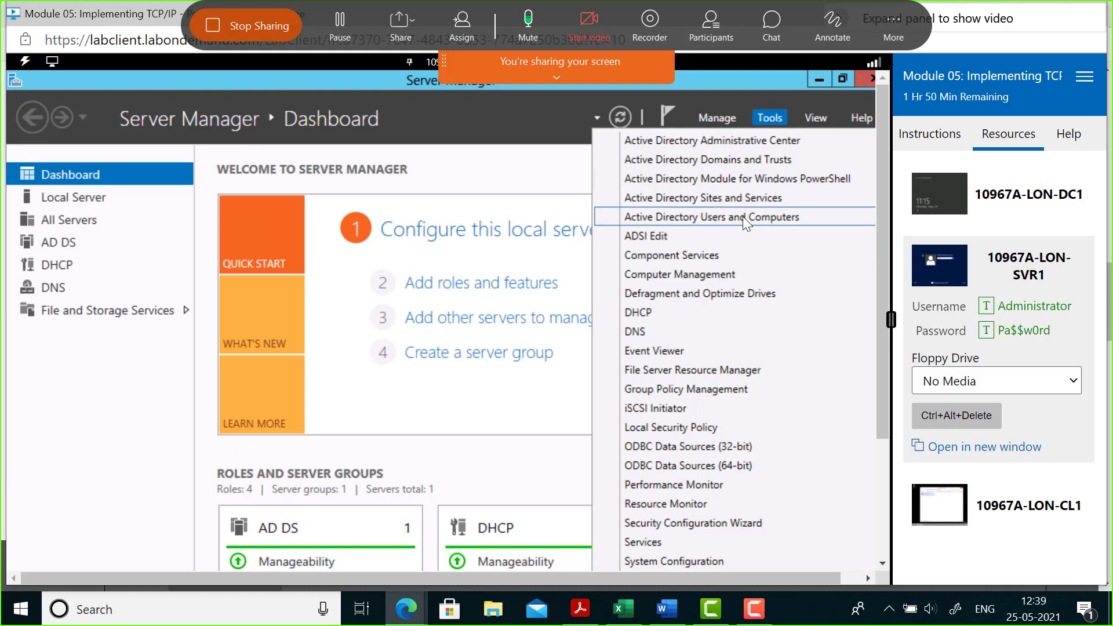
{"action": "left_click", "coordinate": [742, 216]}
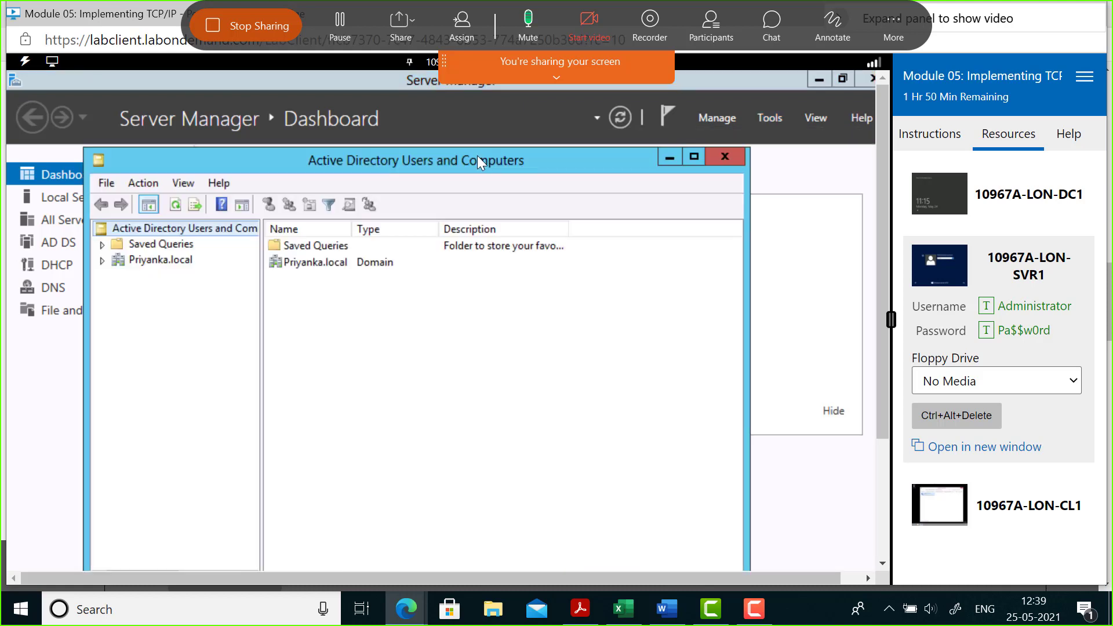
- Expand Priyanka.local, view the Builtin groups with full names, then show the empty Computers container
{"action": "left_click_drag", "start_coordinate": [465, 158], "coordinate": [475, 131]}
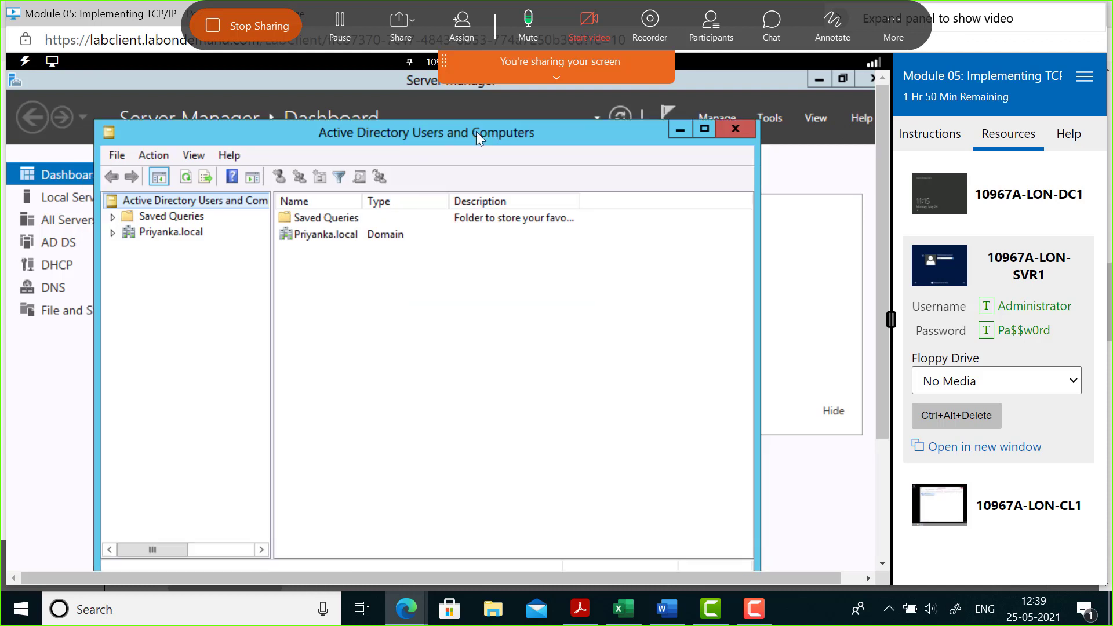
{"action": "double_click", "coordinate": [145, 233]}
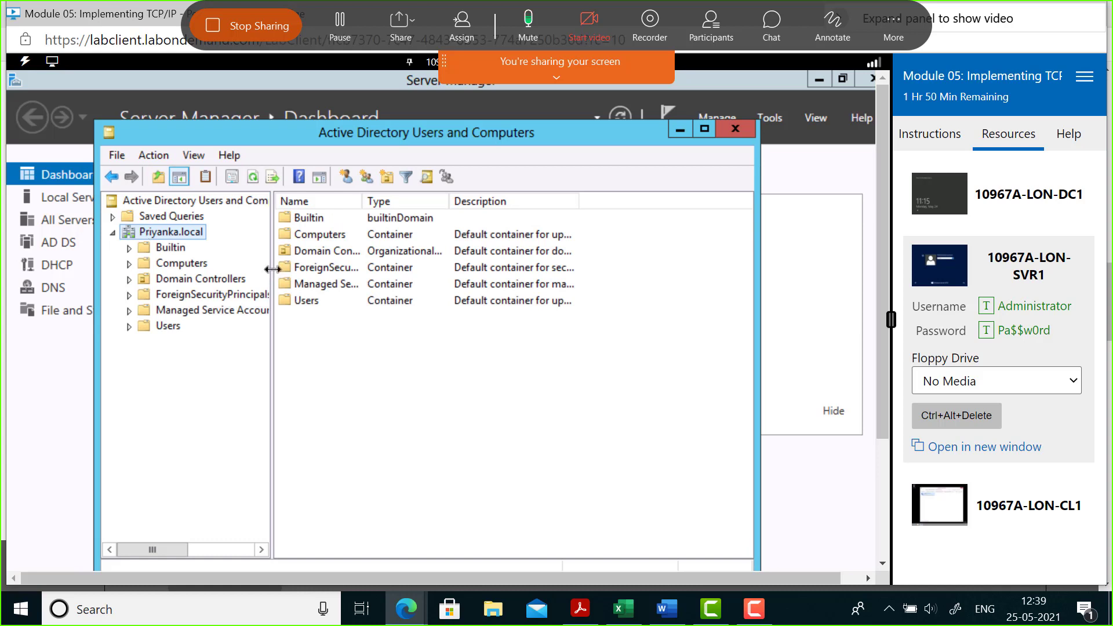
{"action": "left_click_drag", "start_coordinate": [272, 269], "coordinate": [332, 272]}
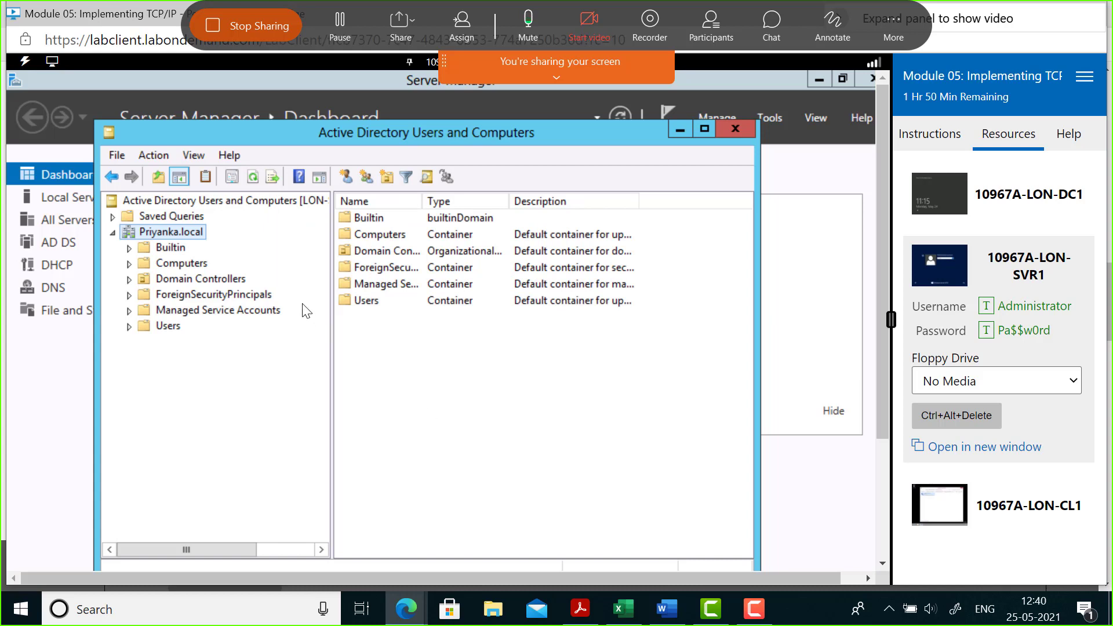
{"action": "left_click", "coordinate": [158, 247]}
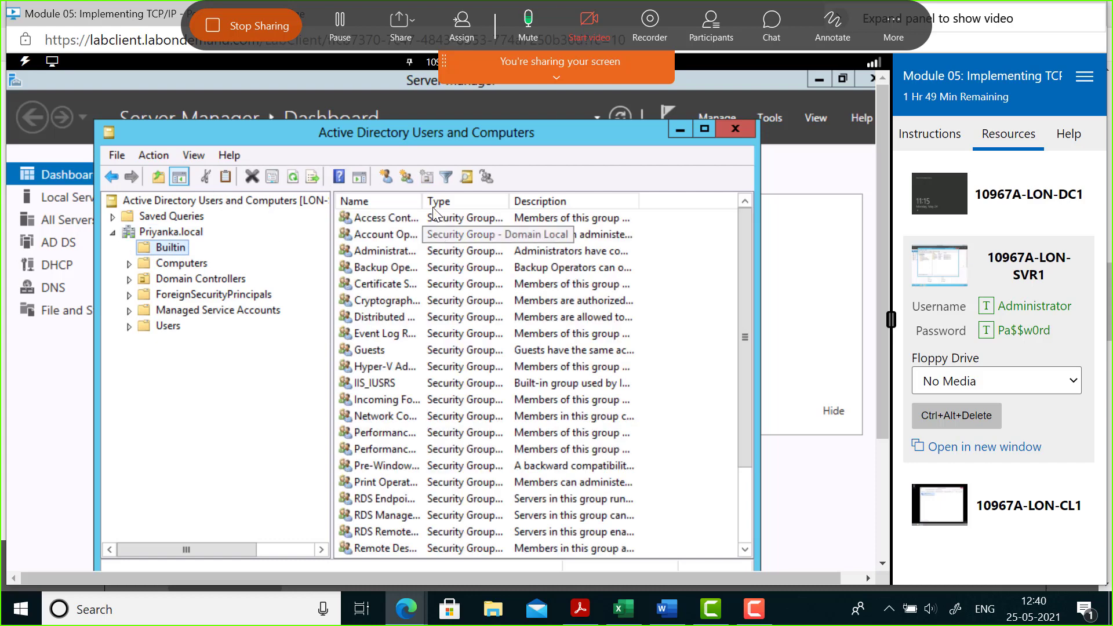
{"action": "left_click_drag", "start_coordinate": [427, 199], "coordinate": [480, 191]}
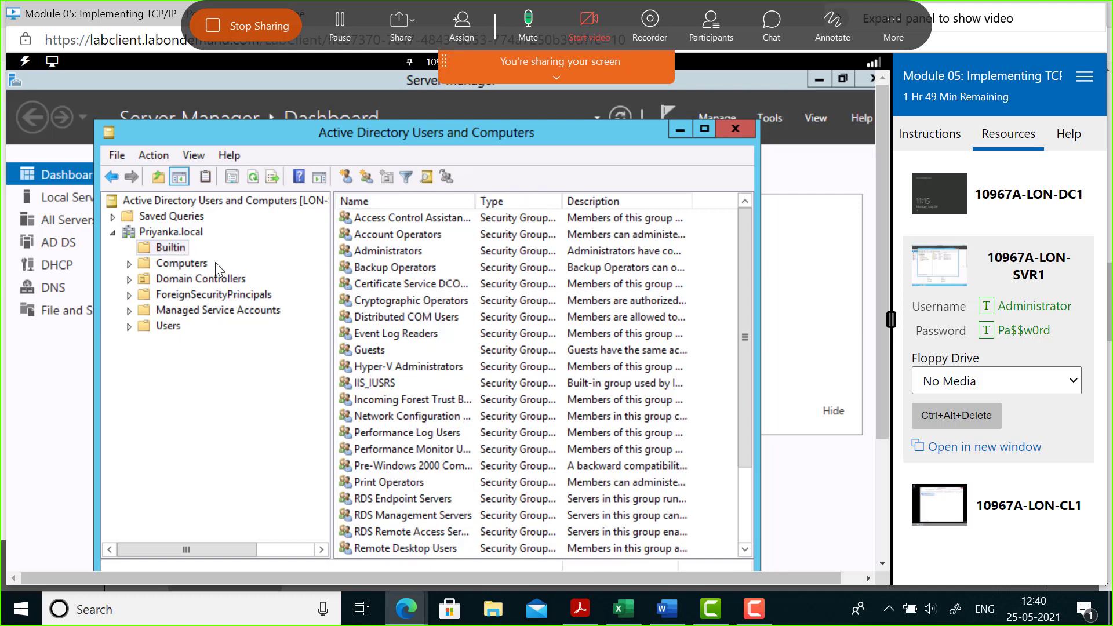
{"action": "left_click", "coordinate": [185, 265]}
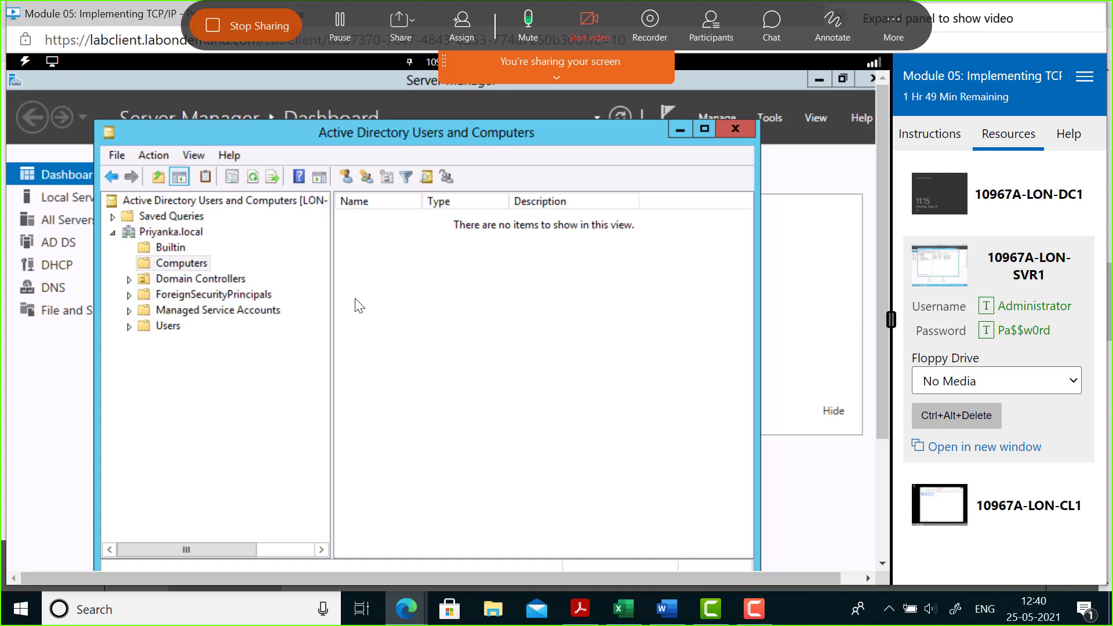
- Select LON-SVR1 under Domain Controllers, then list Users accounts like Administrator and Domain Admins
{"action": "left_click", "coordinate": [238, 280]}
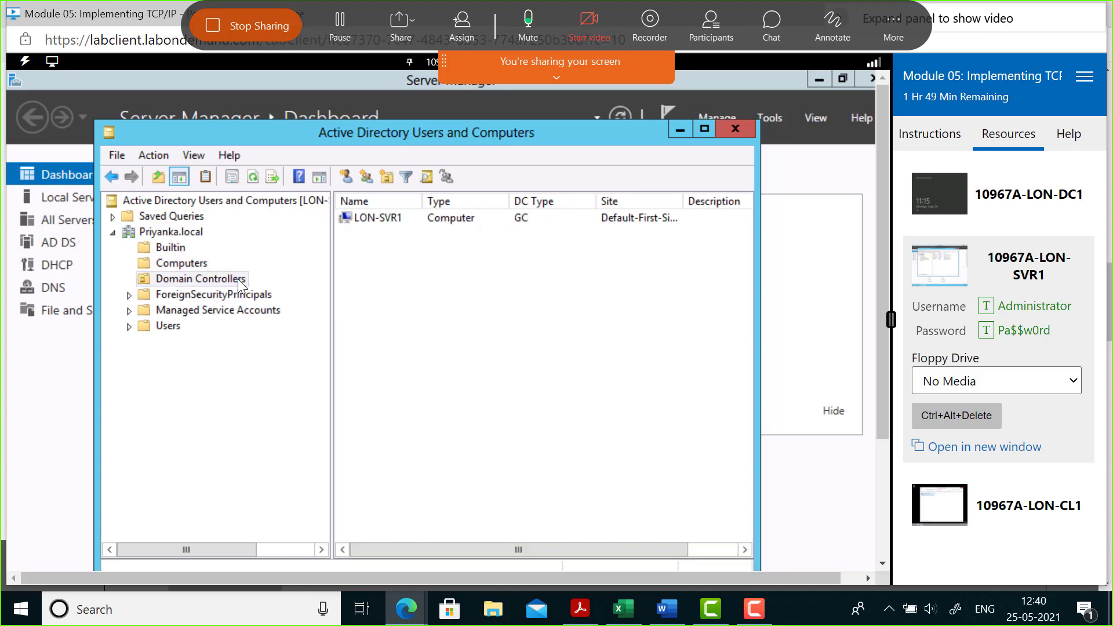
{"action": "left_click", "coordinate": [396, 227]}
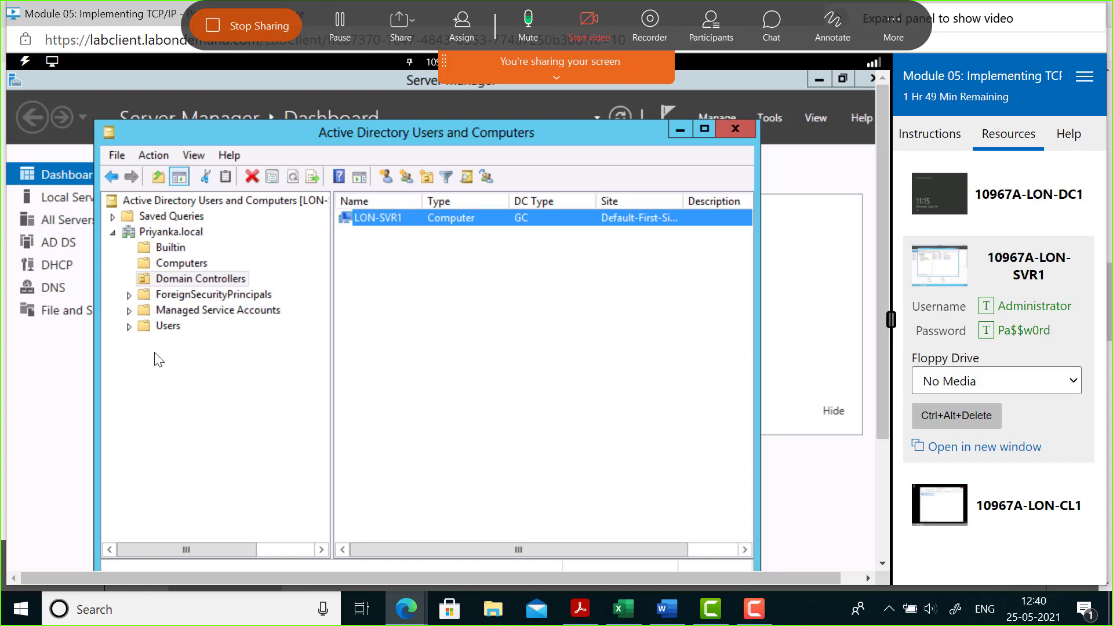
{"action": "left_click", "coordinate": [167, 326]}
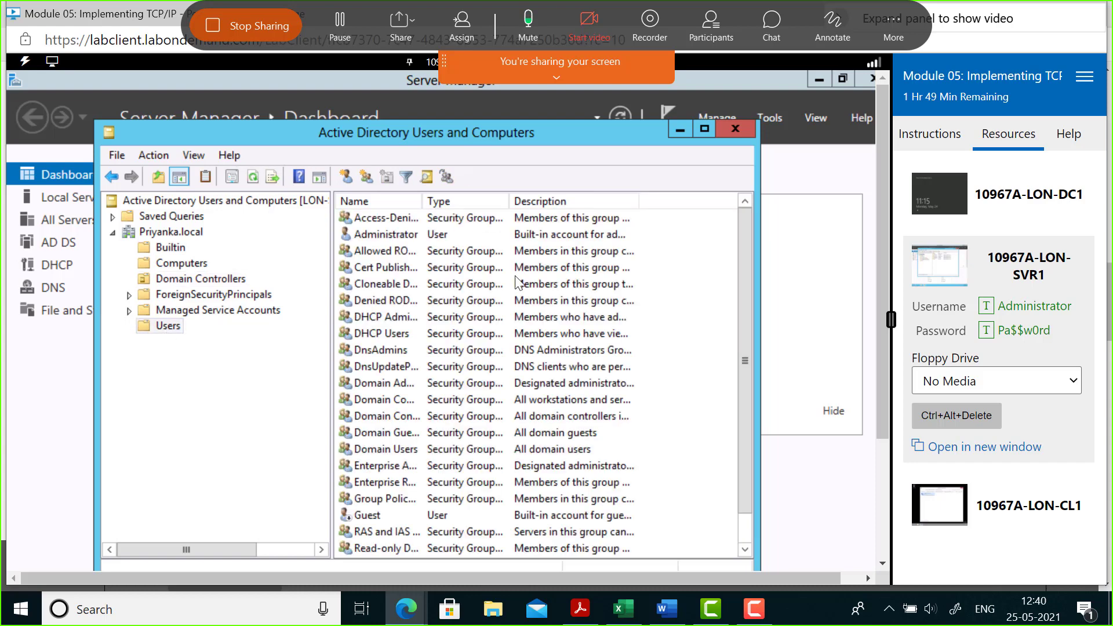
{"action": "left_click_drag", "start_coordinate": [424, 200], "coordinate": [465, 200]}
{"action": "left_click", "coordinate": [412, 237]}
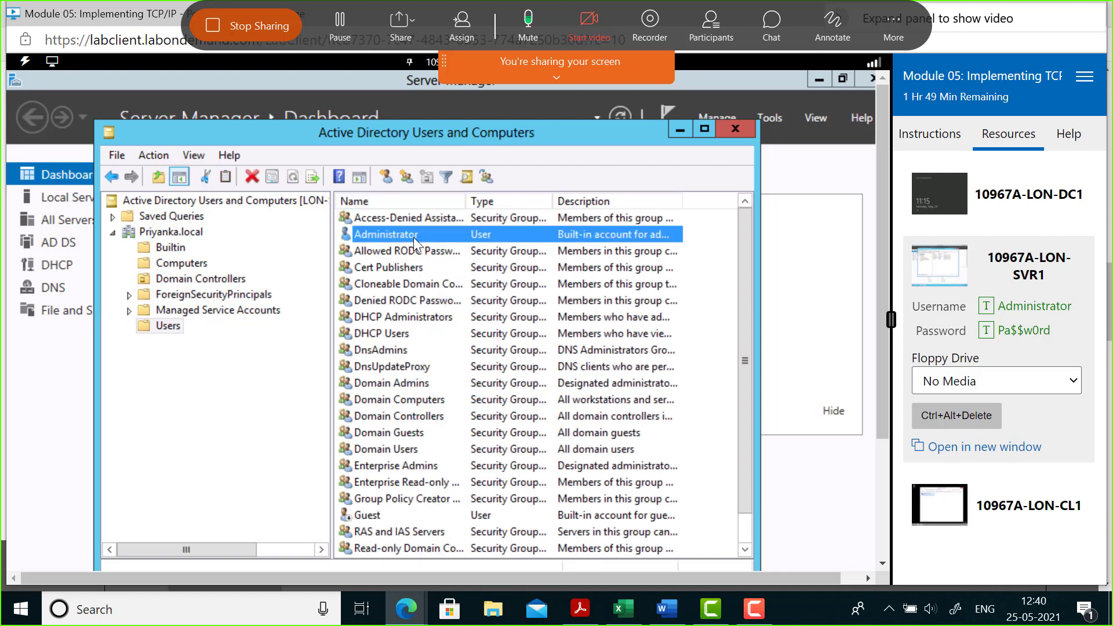
{"action": "left_click", "coordinate": [251, 400]}
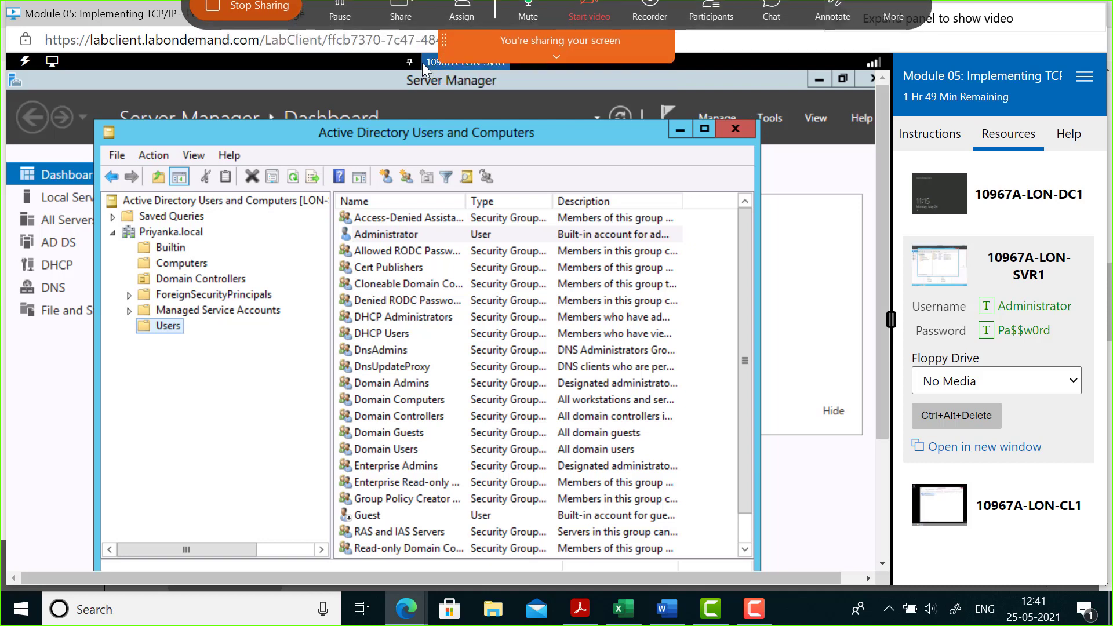
- Switch the lab console to the 10967A-LON-CL1 machine
{"action": "left_click", "coordinate": [467, 64]}
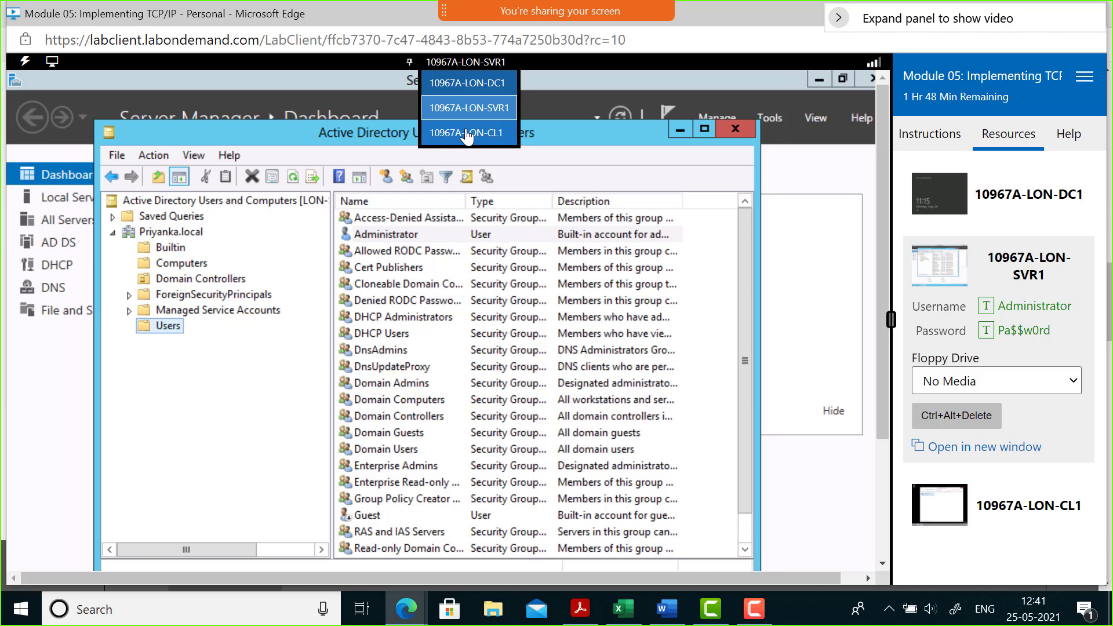
{"action": "left_click", "coordinate": [467, 134]}
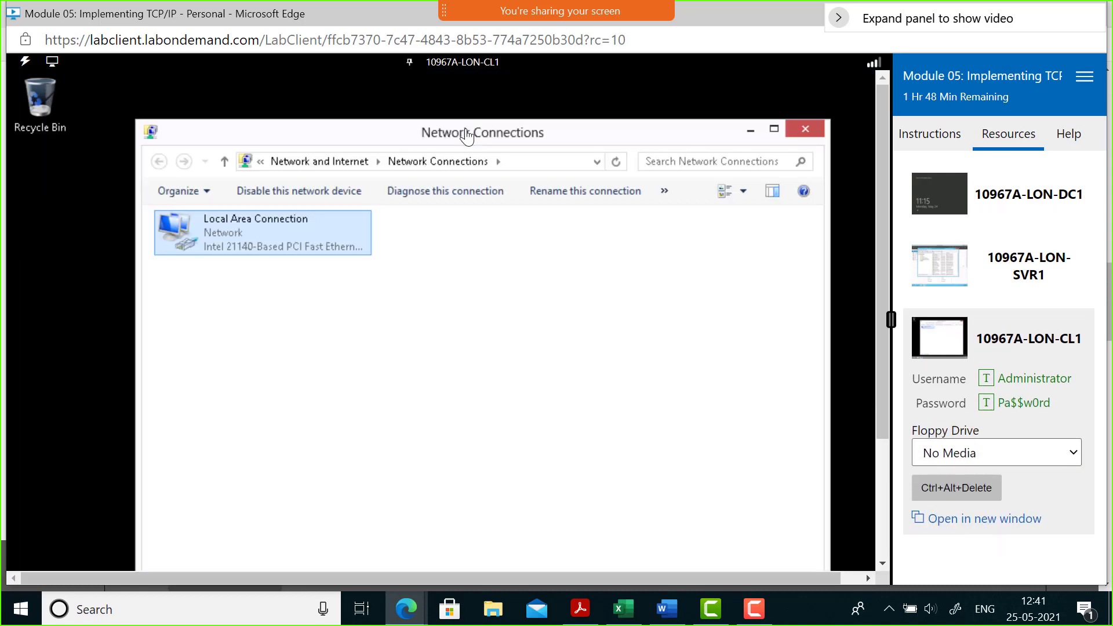
- Close Network Connections and show Computer in File Explorer with drives C:, A: and D:
{"action": "left_click", "coordinate": [804, 128]}
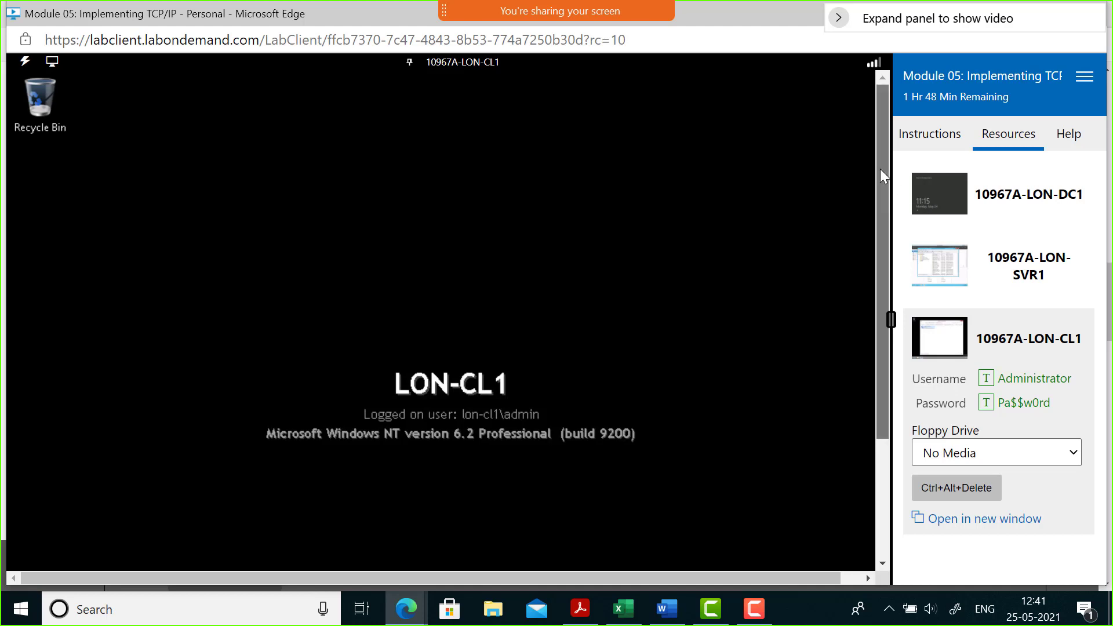
{"action": "left_click_drag", "start_coordinate": [880, 169], "coordinate": [880, 286]}
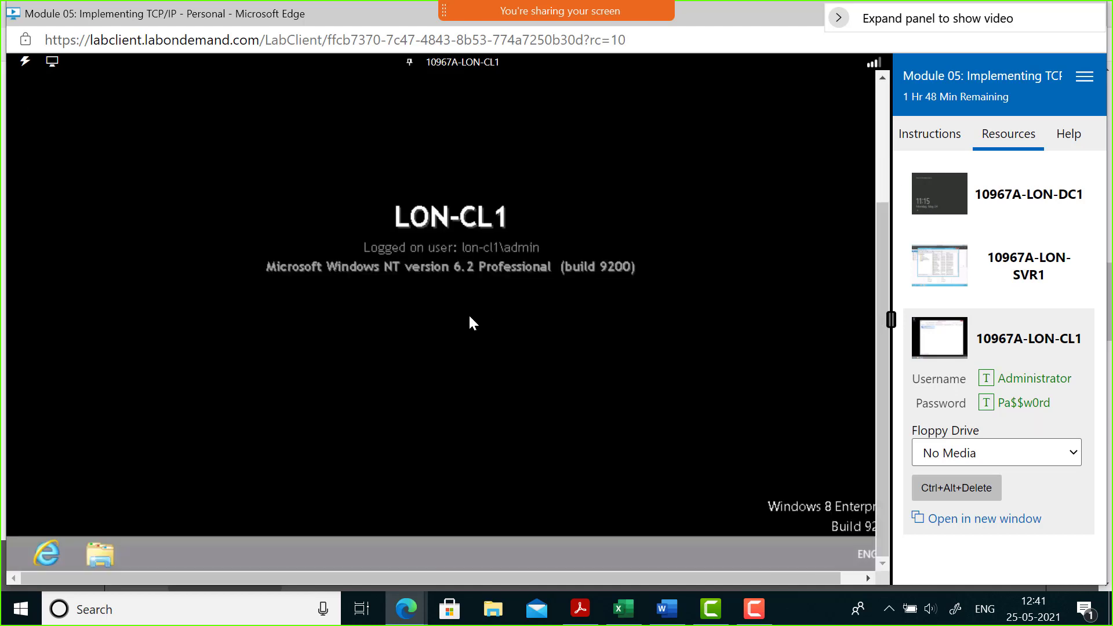
{"action": "left_click", "coordinate": [99, 554]}
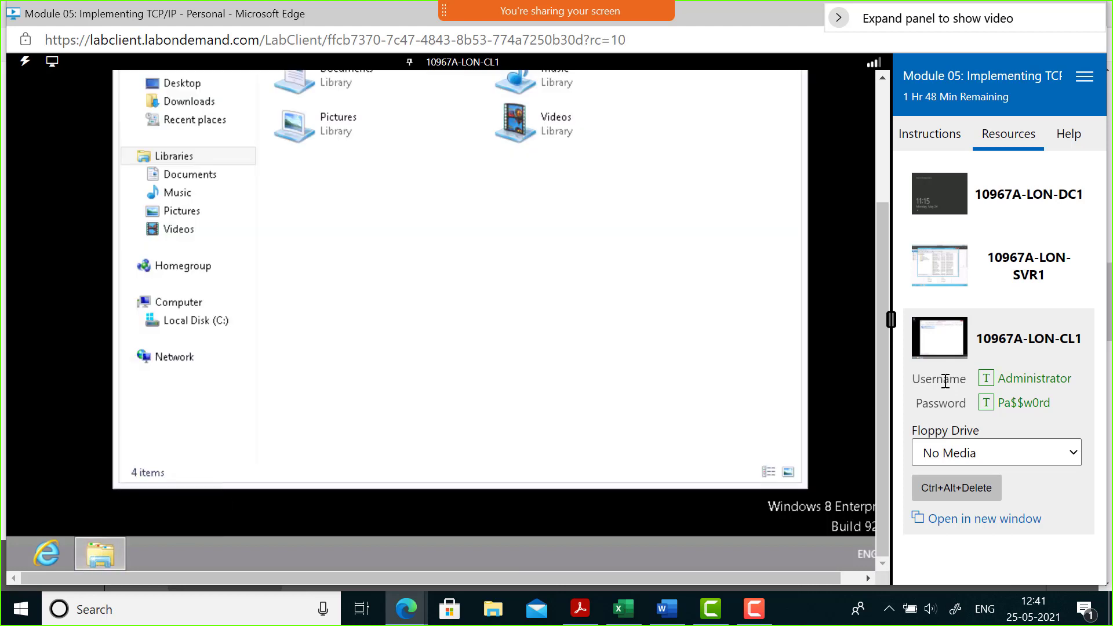
{"action": "mouse_move", "coordinate": [878, 357]}
{"action": "left_mouse_down"}
{"action": "mouse_move", "coordinate": [871, 302]}
{"action": "mouse_move", "coordinate": [871, 368]}
{"action": "left_mouse_up"}
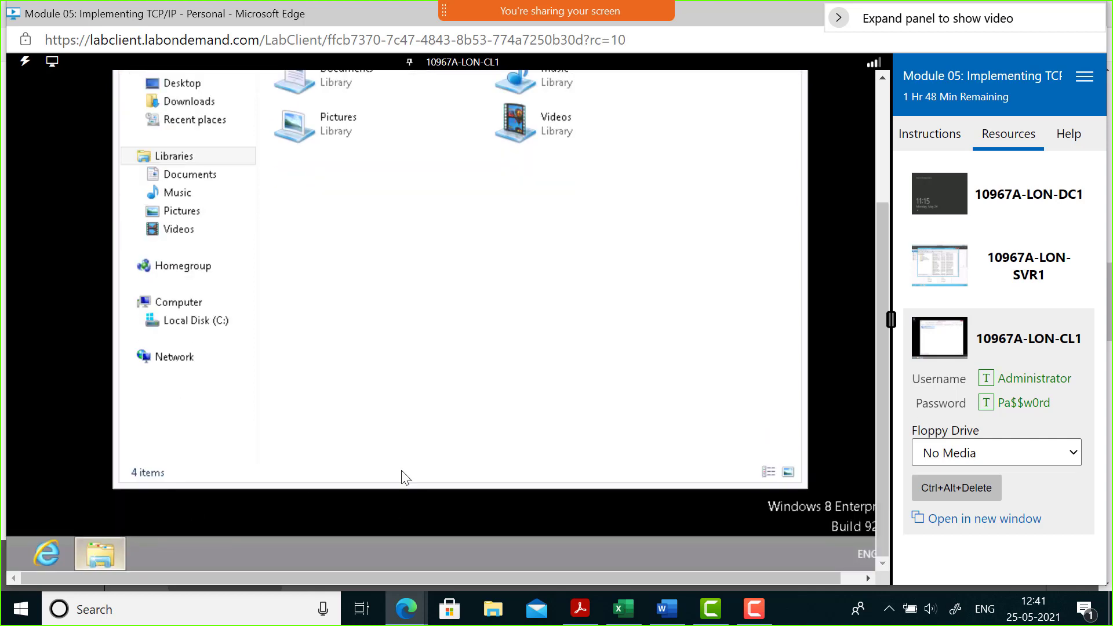
{"action": "left_click", "coordinate": [174, 302]}
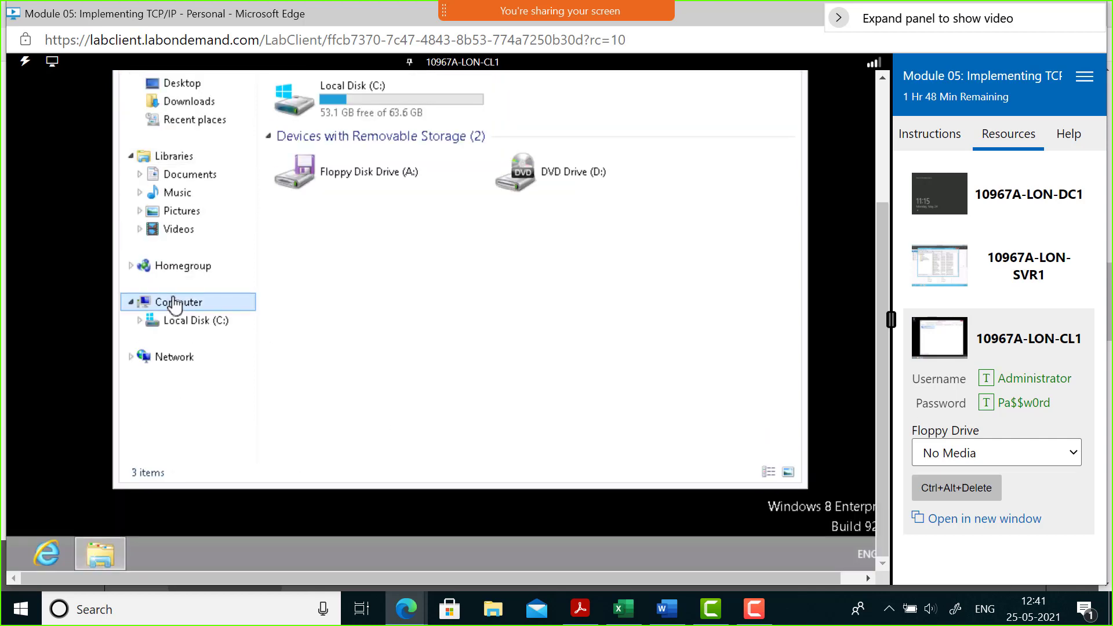
- Open Computer's Properties to show LON-CL1 running Windows 8 Enterprise, 1.50 GB RAM, in WORKGROUP
{"action": "right_click", "coordinate": [174, 303]}
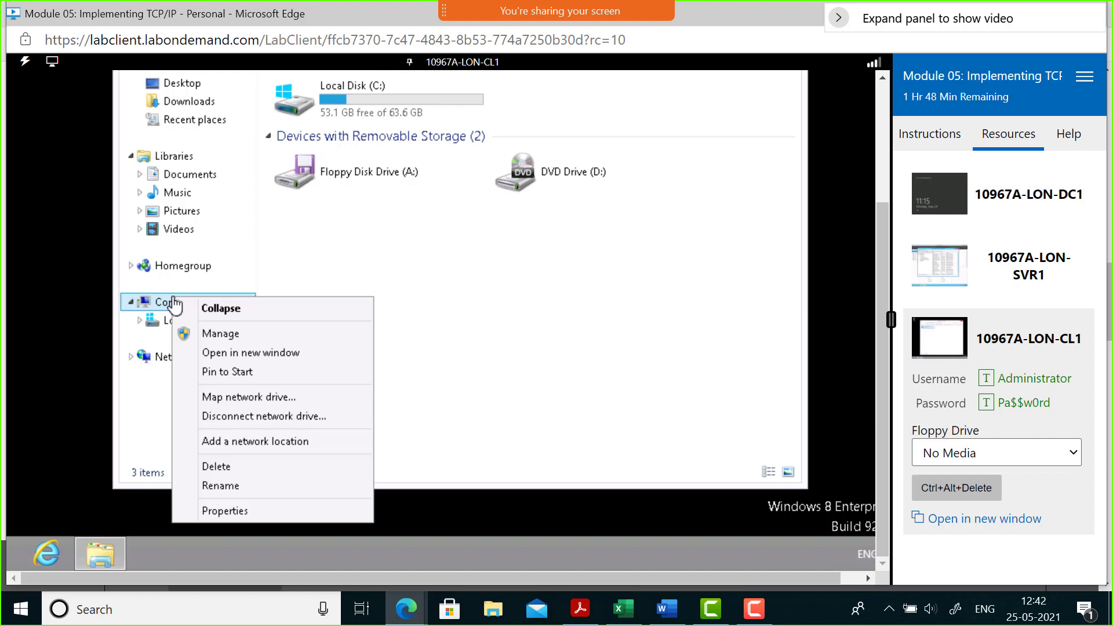
{"action": "left_click", "coordinate": [244, 512]}
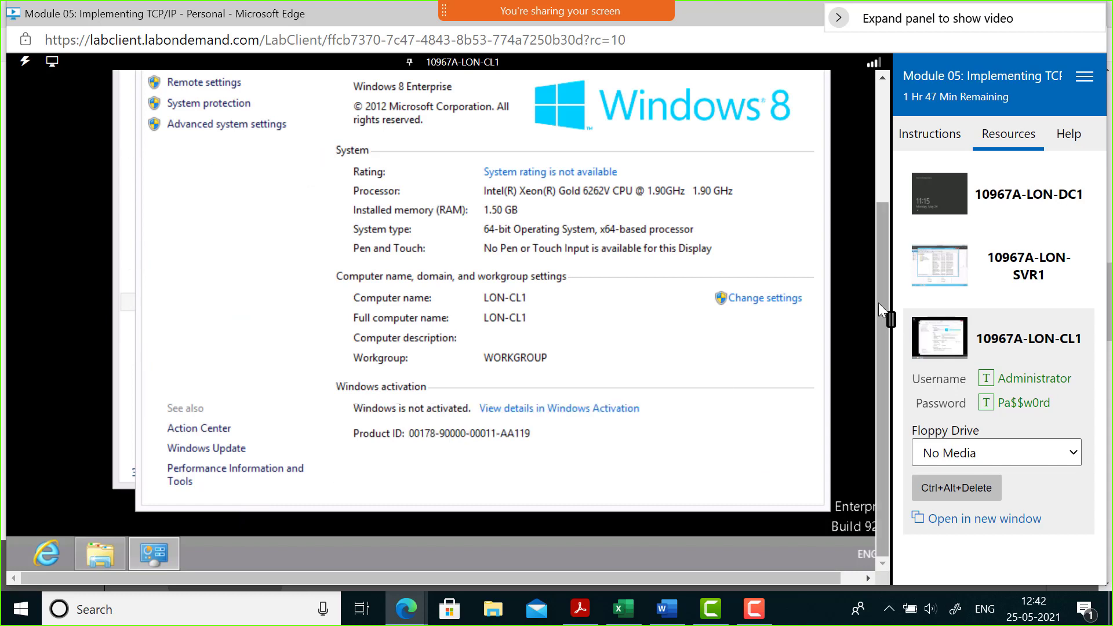
{"action": "left_click_drag", "start_coordinate": [884, 310], "coordinate": [880, 266]}
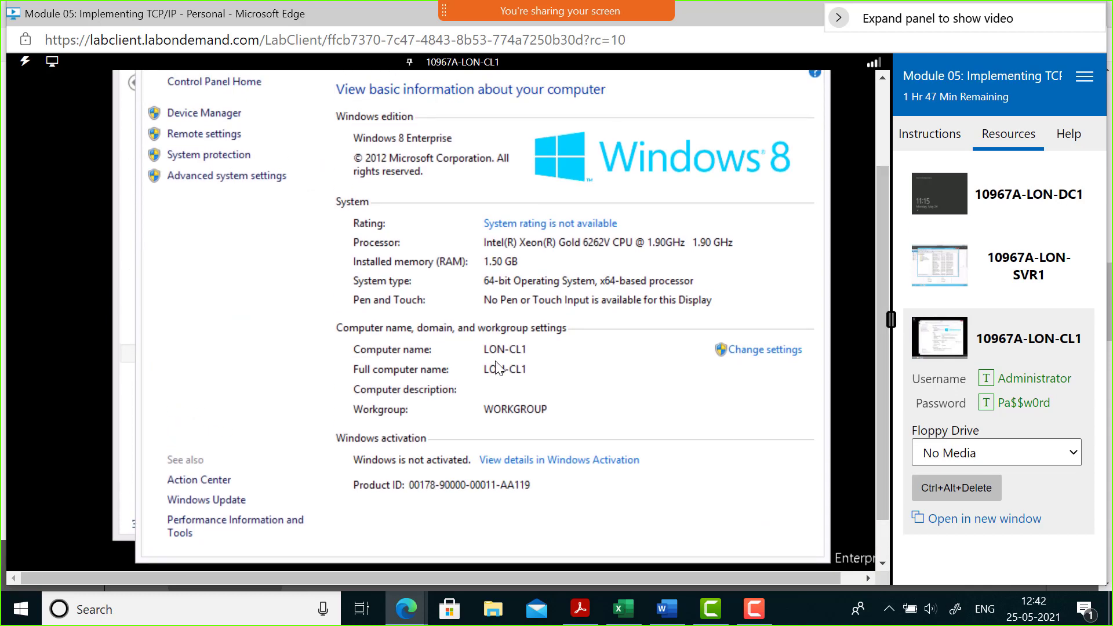
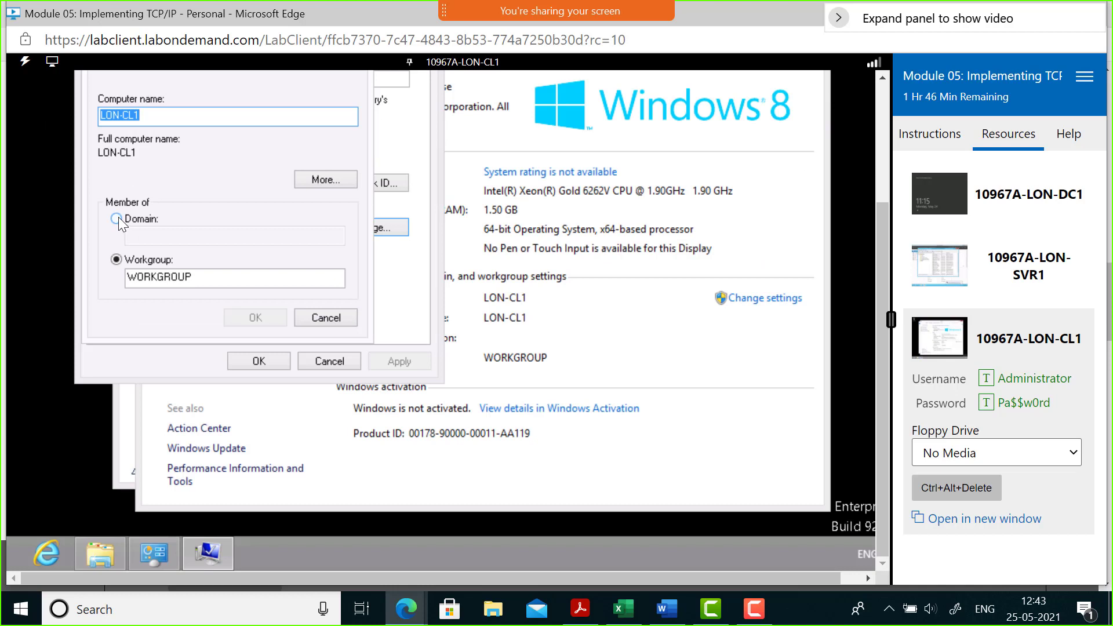
- Set LON-CL1 to join the priyanka.local domain and move the credentials prompt aside
{"action": "left_click", "coordinate": [117, 219]}
{"action": "left_click", "coordinate": [150, 236]}
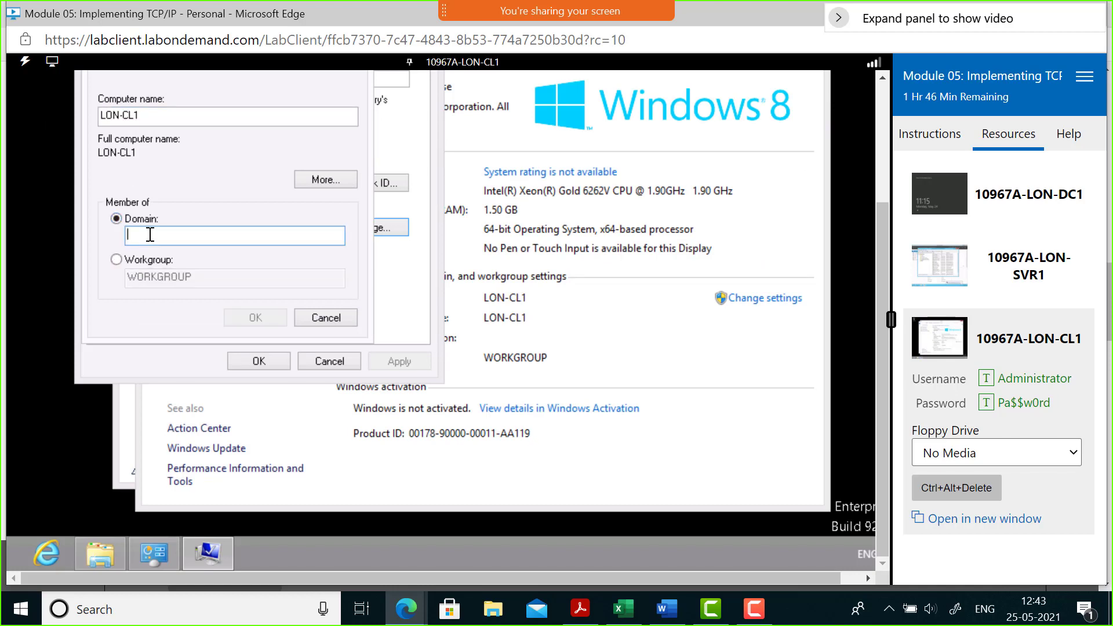
{"action": "type", "text": "priyanka"}
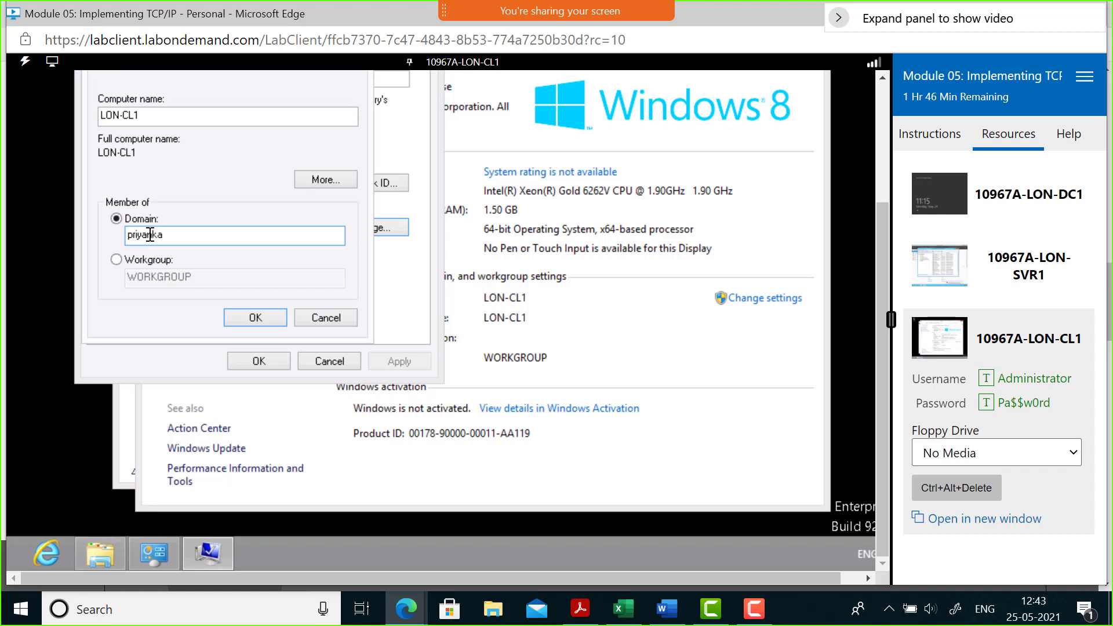
{"action": "type", "text": ".local"}
{"action": "key", "text": "Return"}
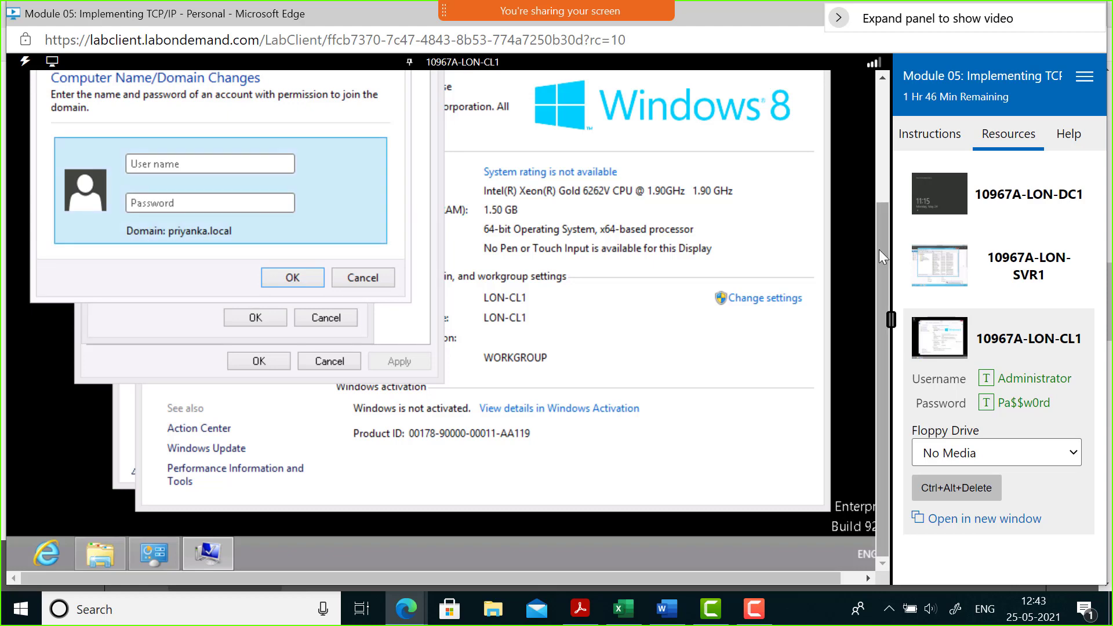
{"action": "left_click_drag", "start_coordinate": [879, 250], "coordinate": [885, 151]}
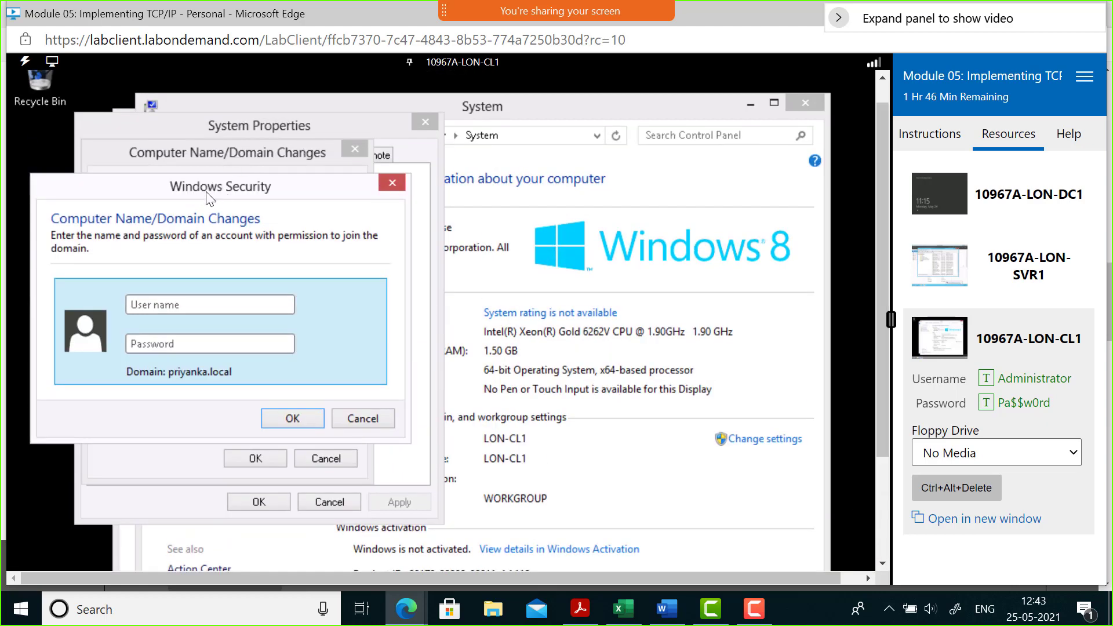
{"action": "left_click_drag", "start_coordinate": [207, 193], "coordinate": [470, 227]}
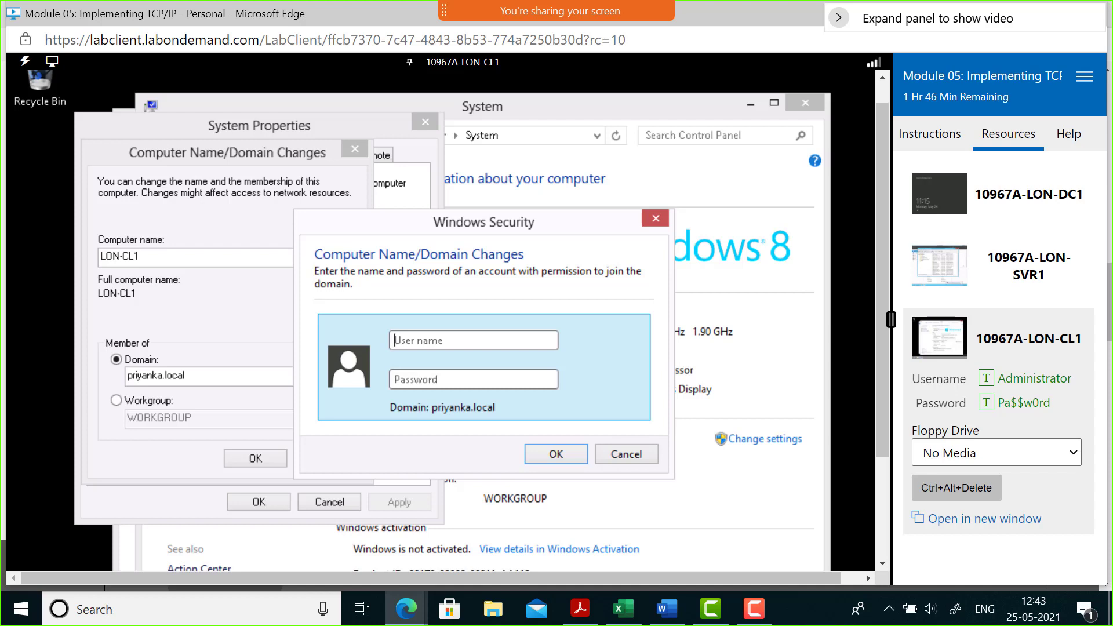
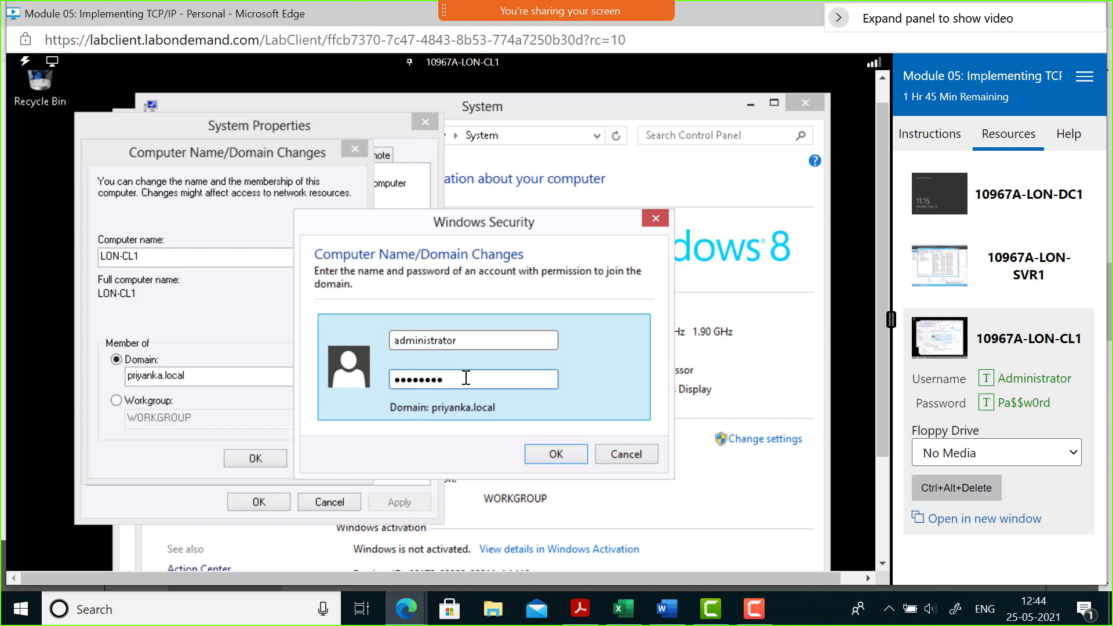
- Enter the domain administrator account name and its password to join priyanka.local
{"action": "left_click", "coordinate": [568, 454]}
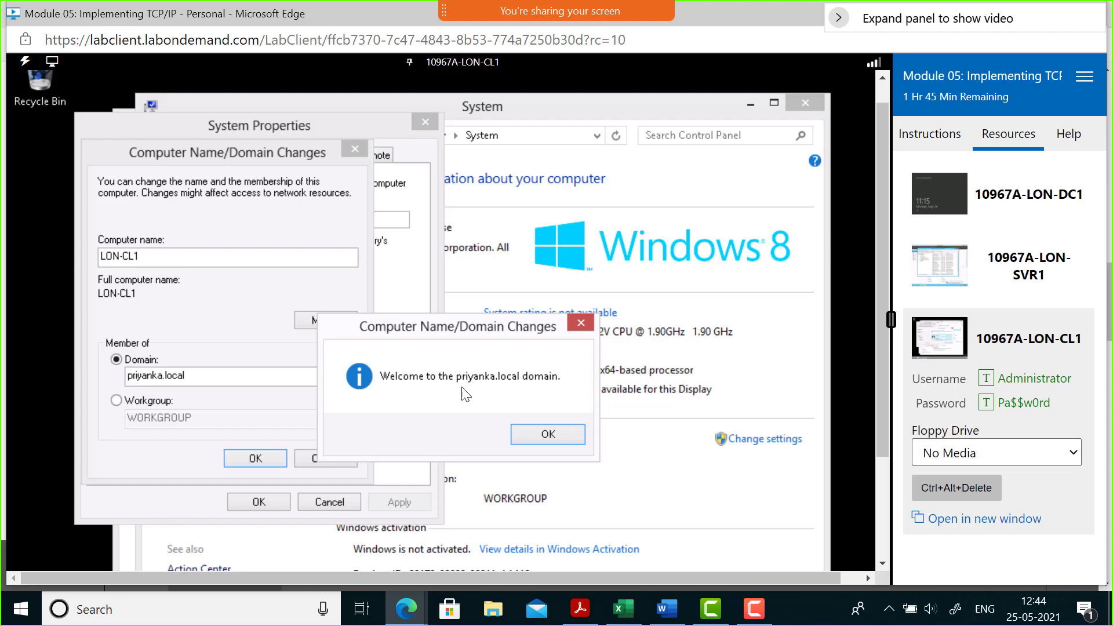
- Dismiss the welcome and restart notices, then close System Properties
{"action": "left_click", "coordinate": [542, 434]}
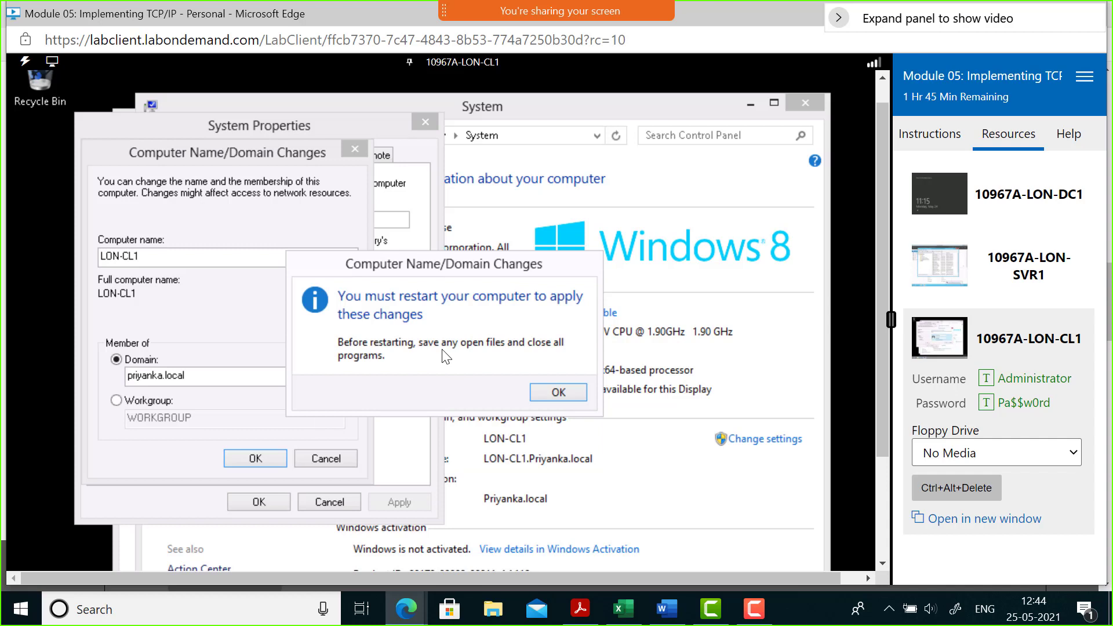
{"action": "left_click", "coordinate": [554, 393]}
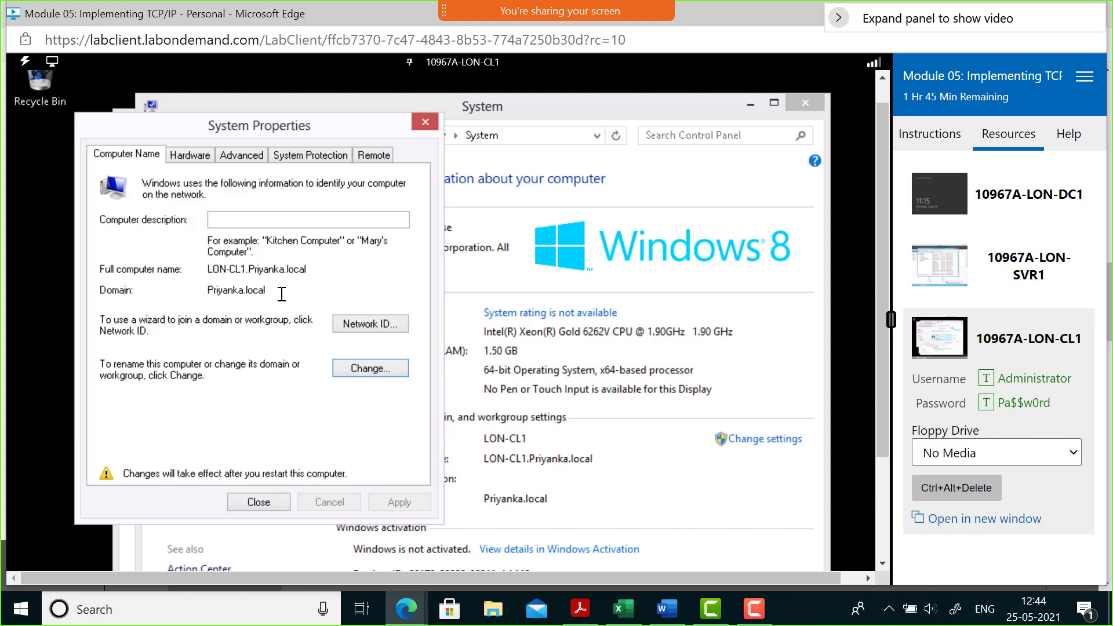
{"action": "left_click_drag", "start_coordinate": [268, 295], "coordinate": [189, 291]}
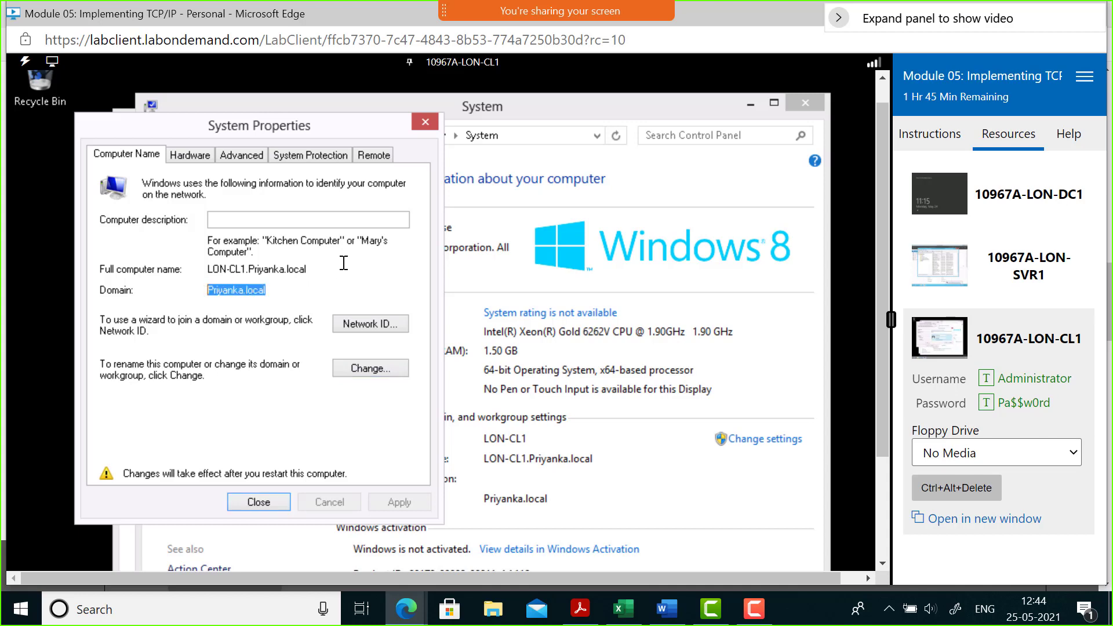
{"action": "left_click", "coordinate": [254, 500]}
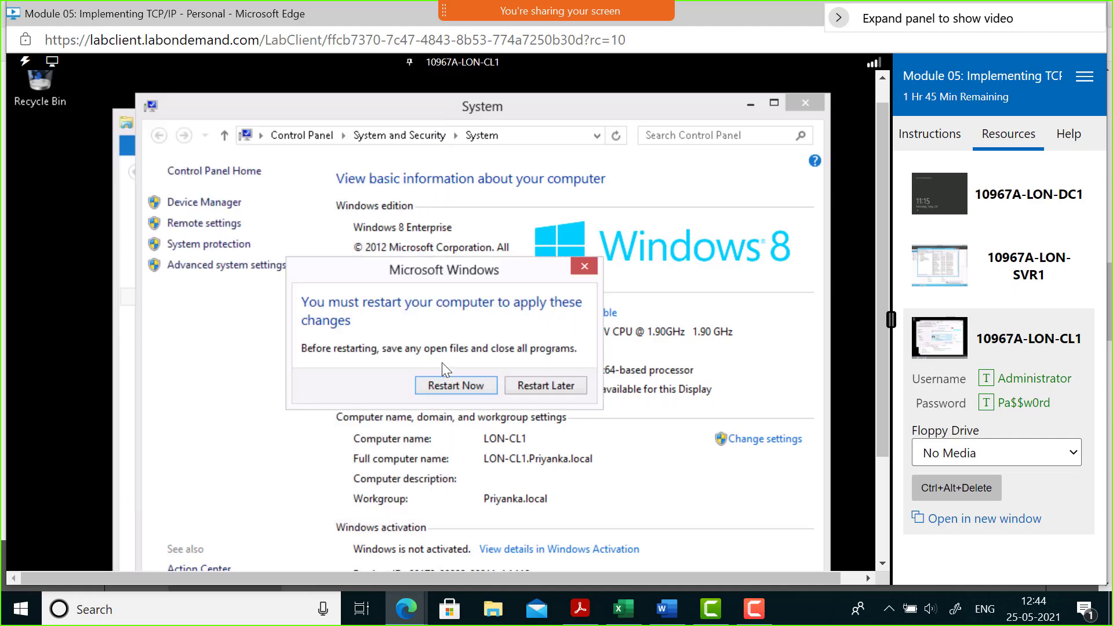
- Restart LON-CL1 now and switch the lab view to 10967A-LON-SVR1
{"action": "left_click", "coordinate": [442, 383]}
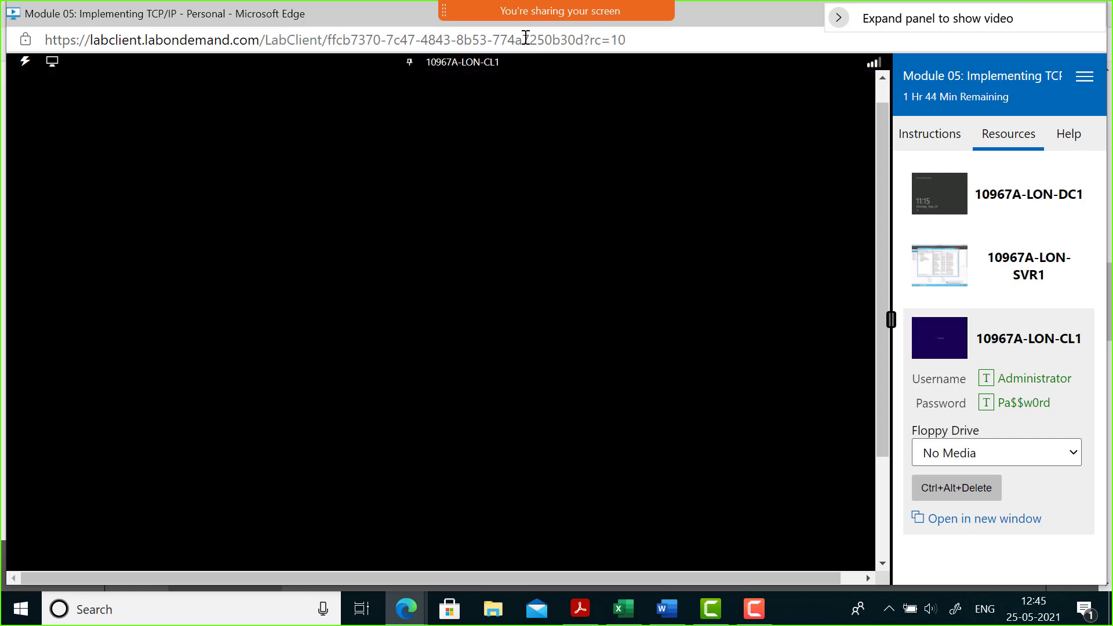
{"action": "left_click", "coordinate": [501, 63]}
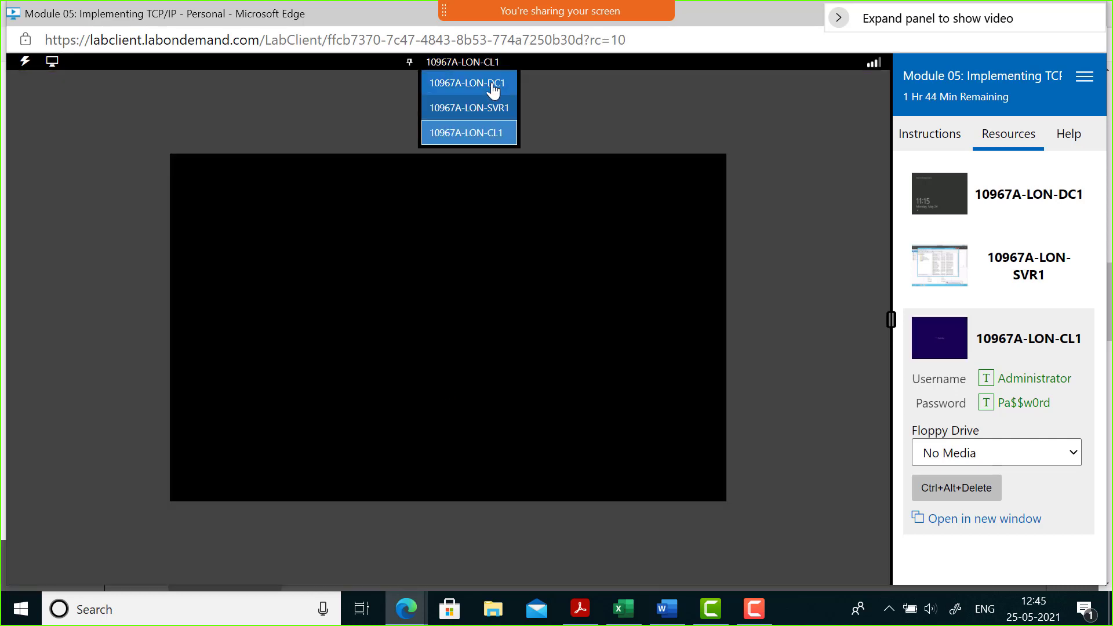
{"action": "left_click", "coordinate": [481, 109]}
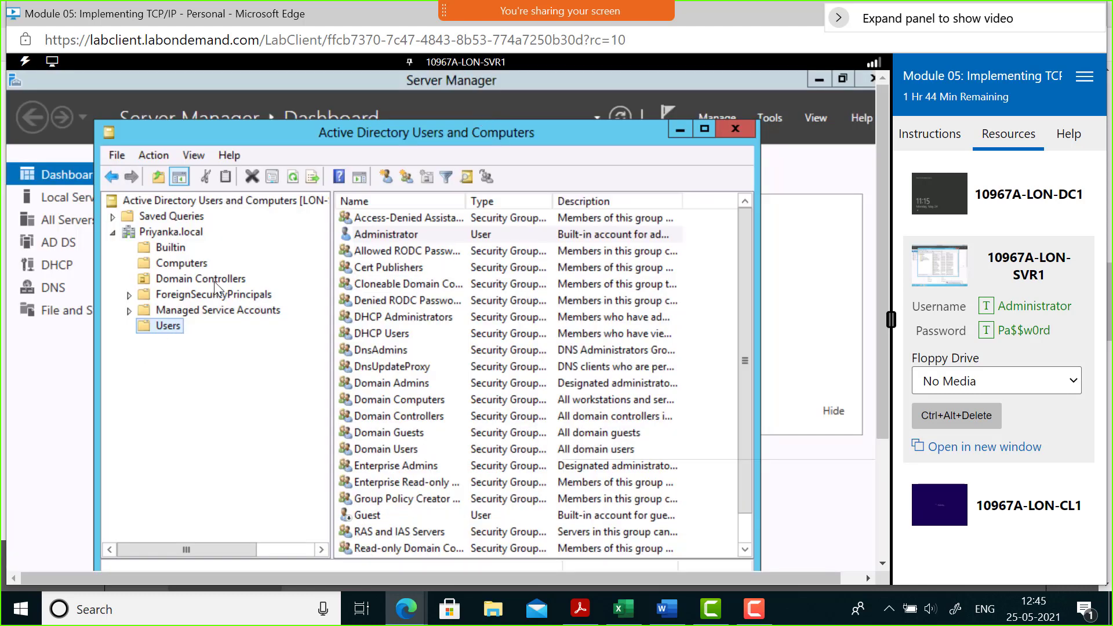
- Start a new user in the Users container named User1 with logon name User1
{"action": "right_click", "coordinate": [168, 324]}
{"action": "mouse_move", "coordinate": [235, 374]}
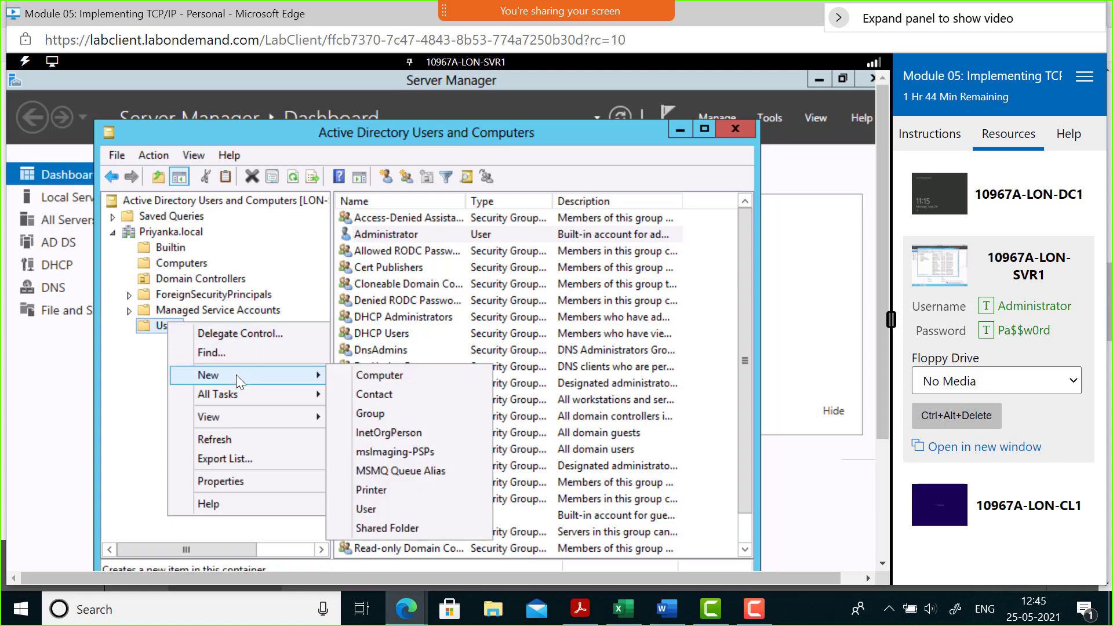
{"action": "left_click", "coordinate": [405, 508]}
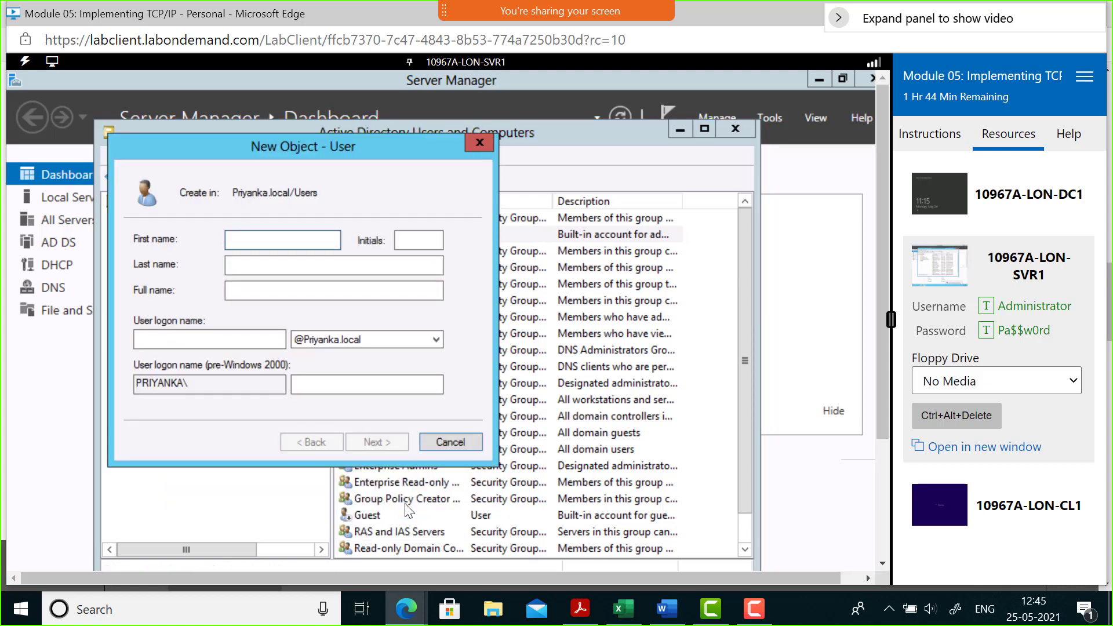
{"action": "type", "text": "User1"}
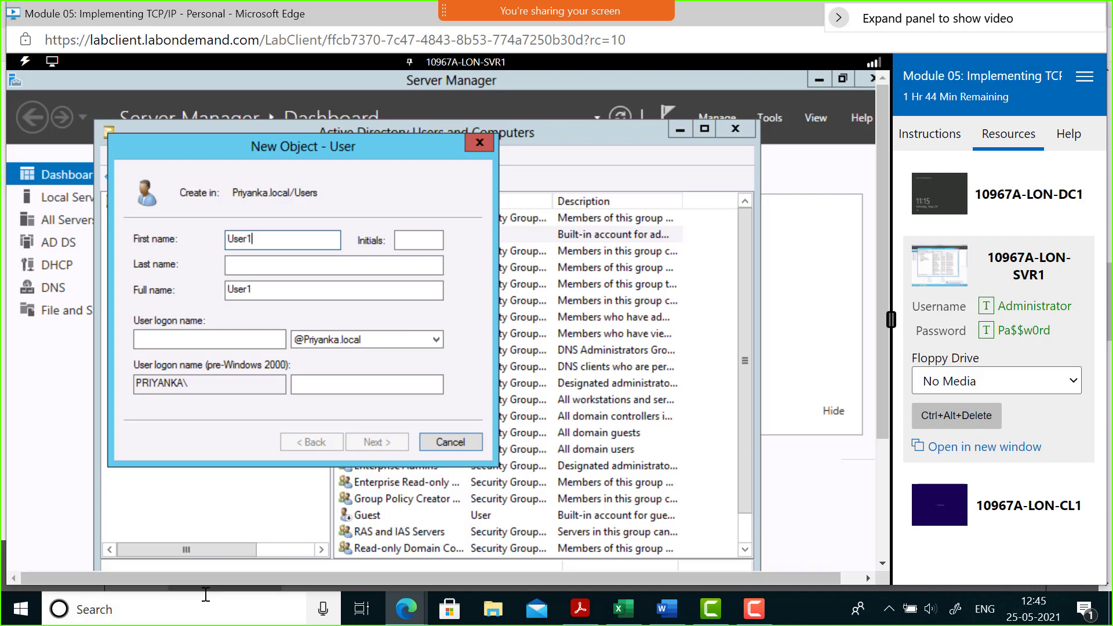
{"action": "left_click", "coordinate": [258, 339]}
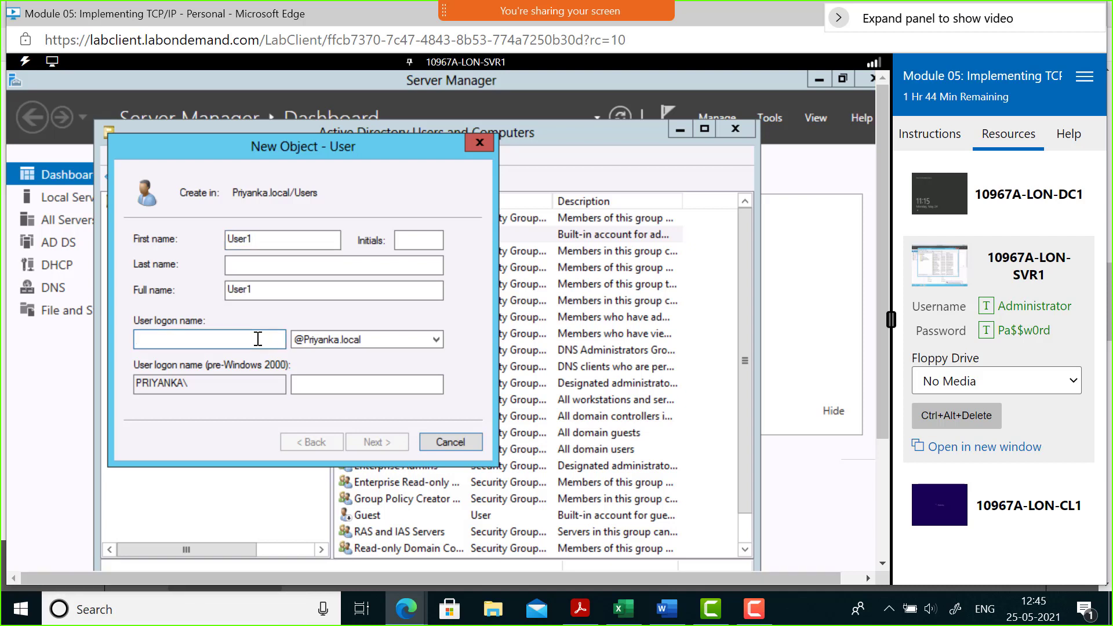
{"action": "type", "text": "Uer"}
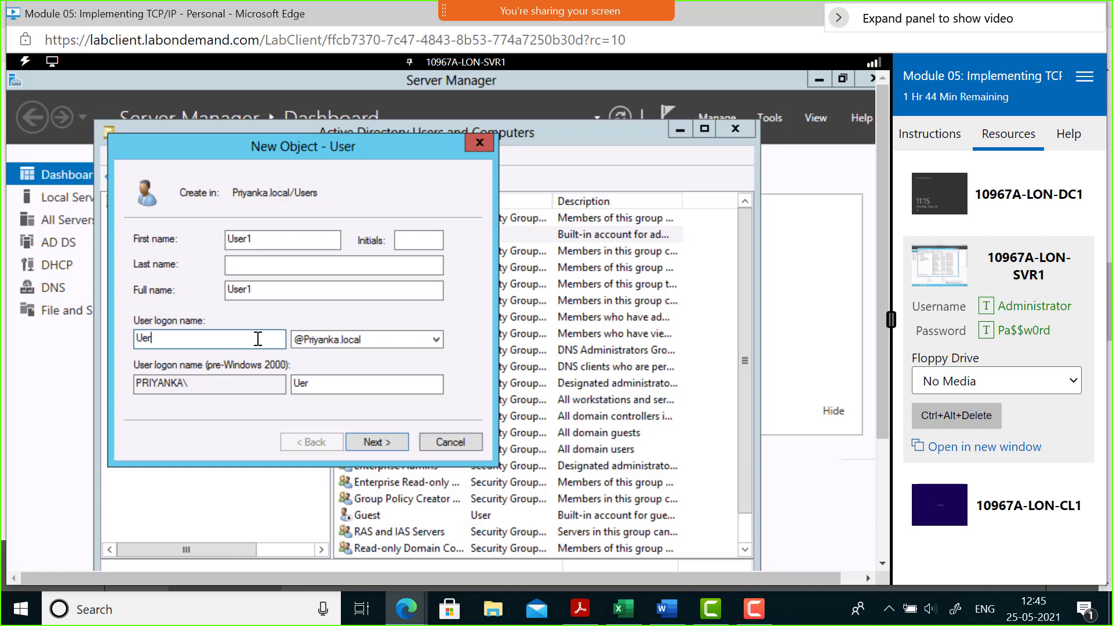
{"action": "key", "text": "BackSpace"}
{"action": "key", "text": "BackSpace"}
{"action": "type", "text": "ser1"}
- Give User1 a password without forced change at next logon, and finish the wizard
{"action": "left_click", "coordinate": [376, 442]}
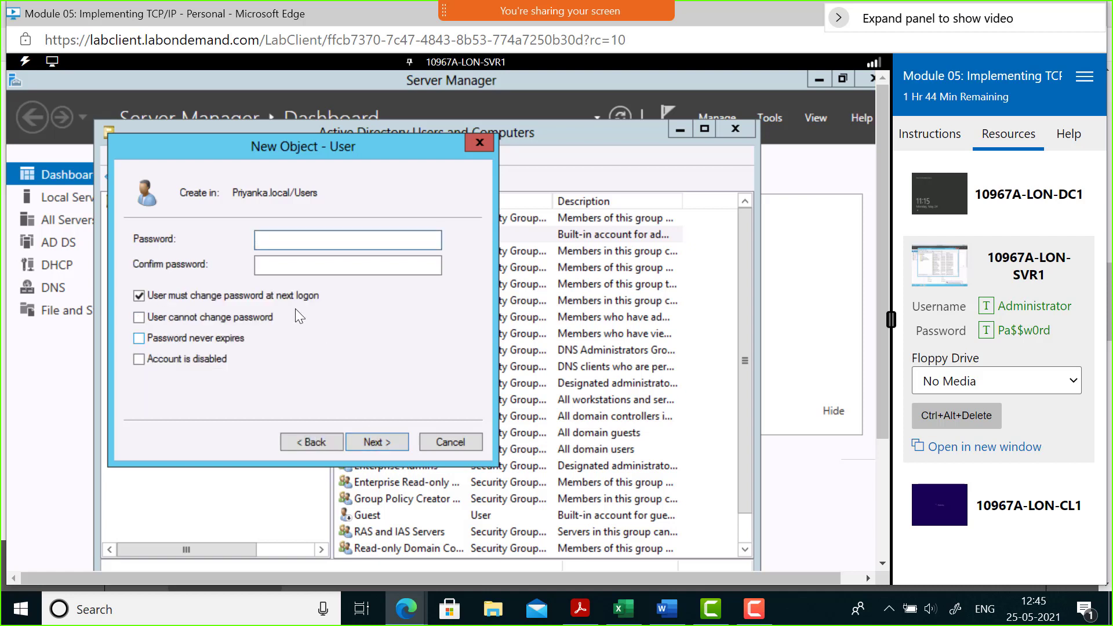
{"action": "left_click", "coordinate": [279, 297]}
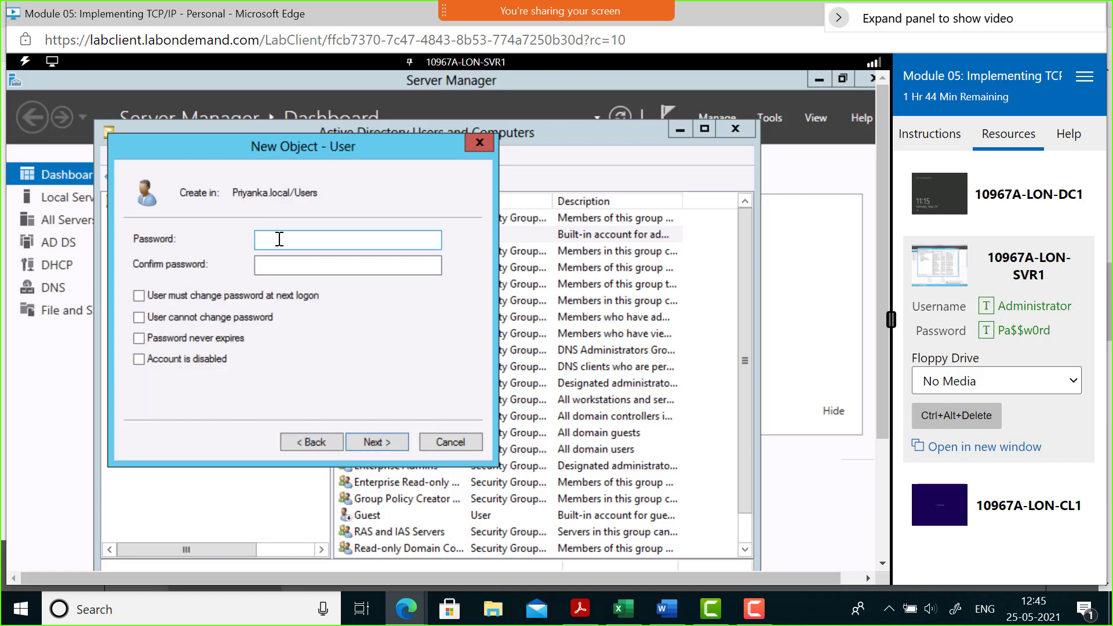
{"action": "left_click", "coordinate": [279, 238]}
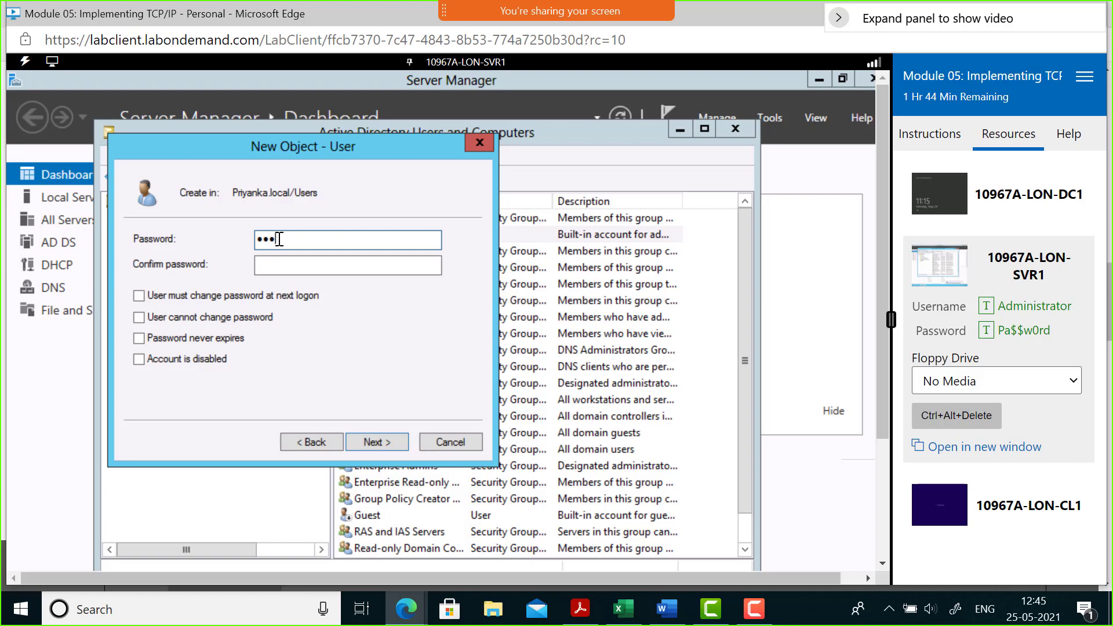
{"action": "left_click", "coordinate": [277, 269]}
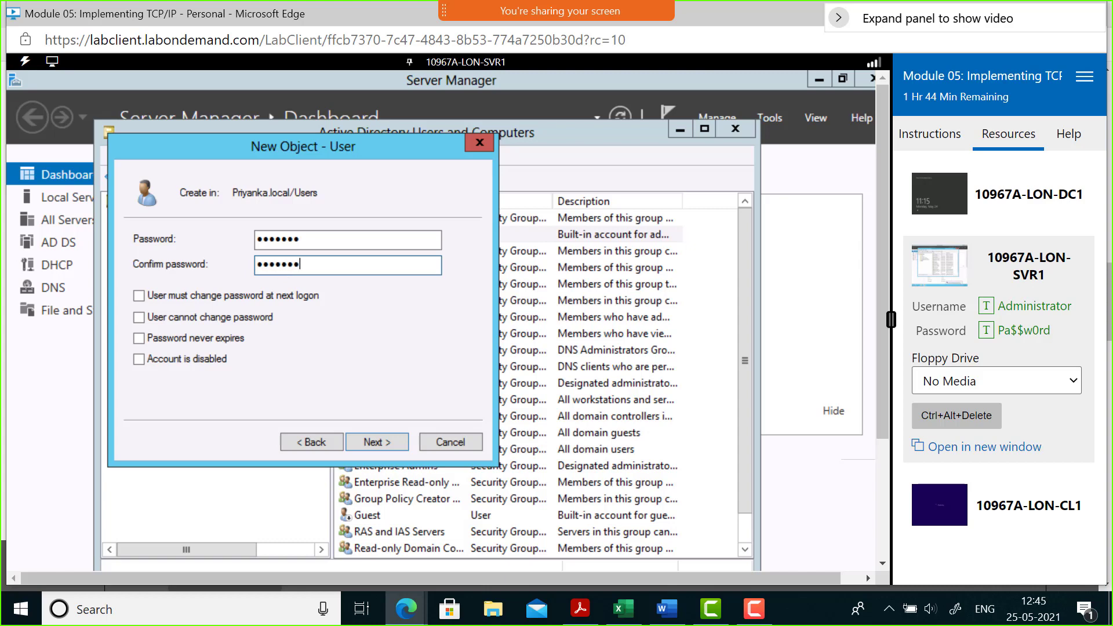
{"action": "left_click", "coordinate": [378, 442]}
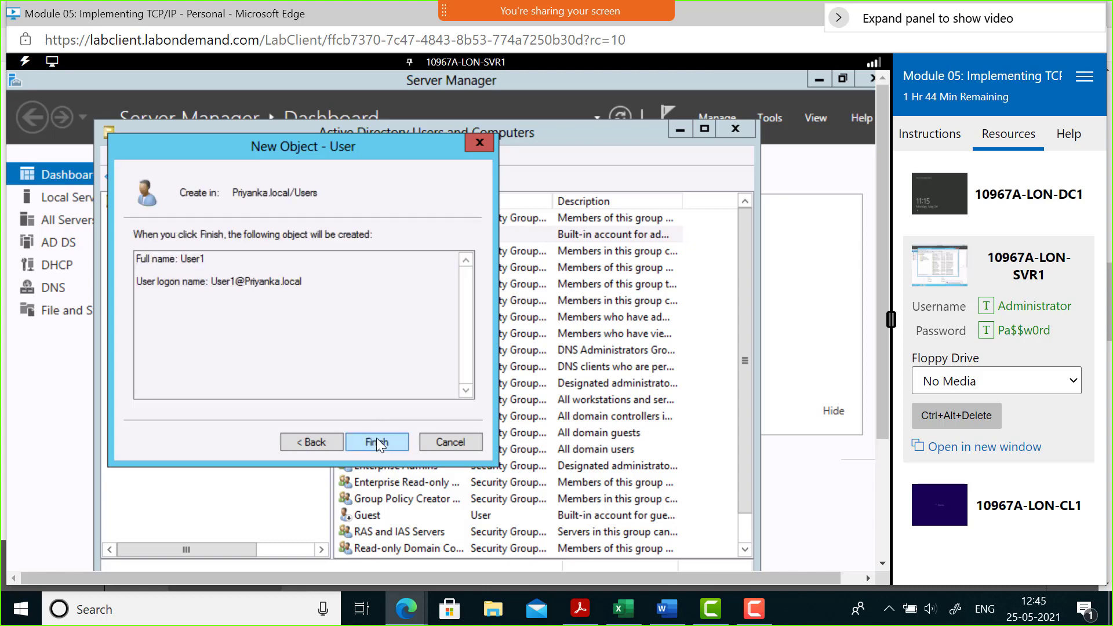
{"action": "left_click", "coordinate": [377, 442]}
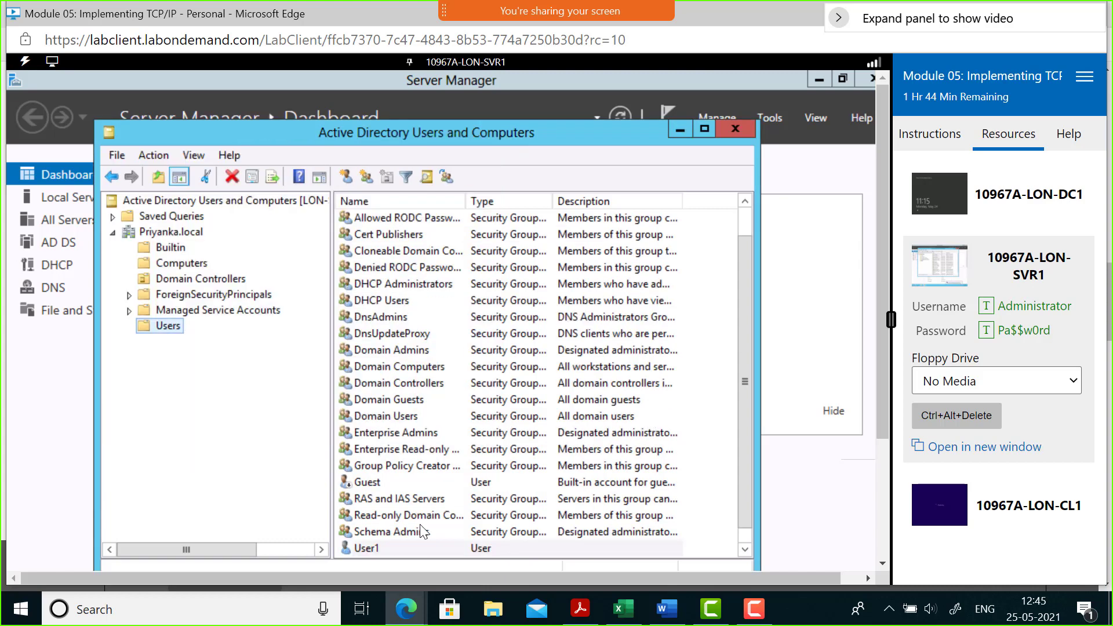
- Select User1, switch to 10967A-LON-CL1 and send Ctrl+Alt+Delete to it
{"action": "left_click", "coordinate": [385, 546]}
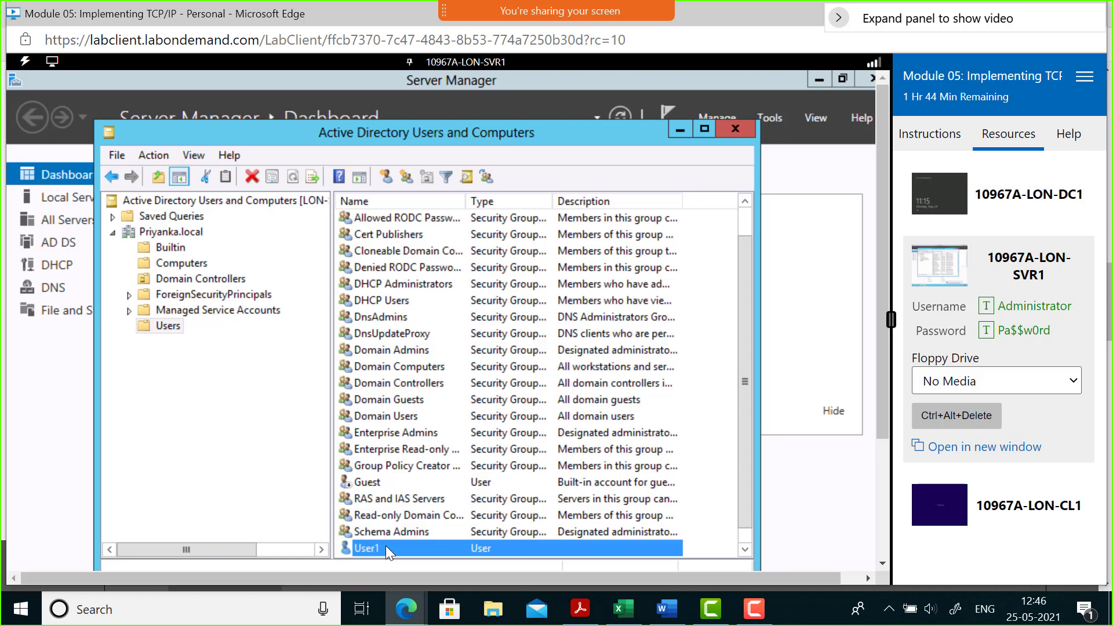
{"action": "left_click", "coordinate": [479, 62]}
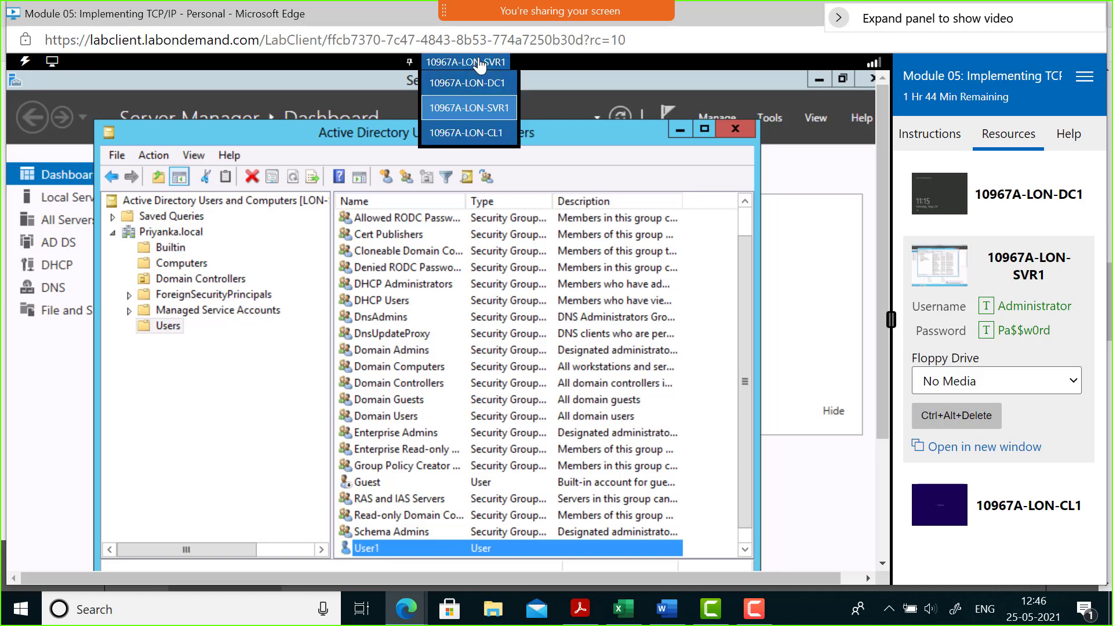
{"action": "left_click", "coordinate": [471, 133]}
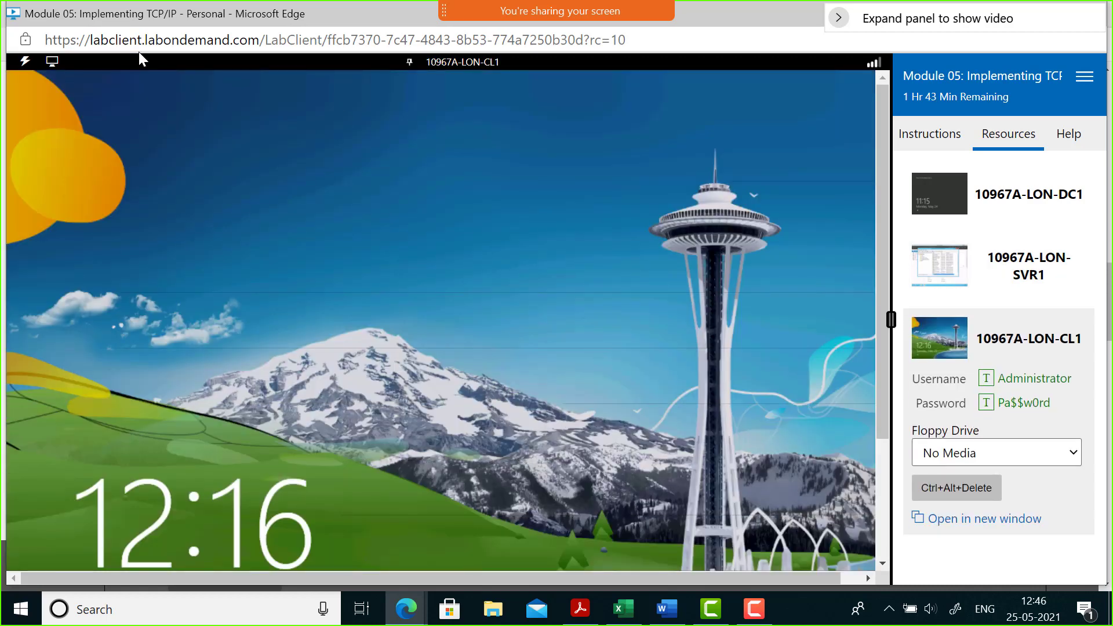
{"action": "left_click", "coordinate": [26, 63]}
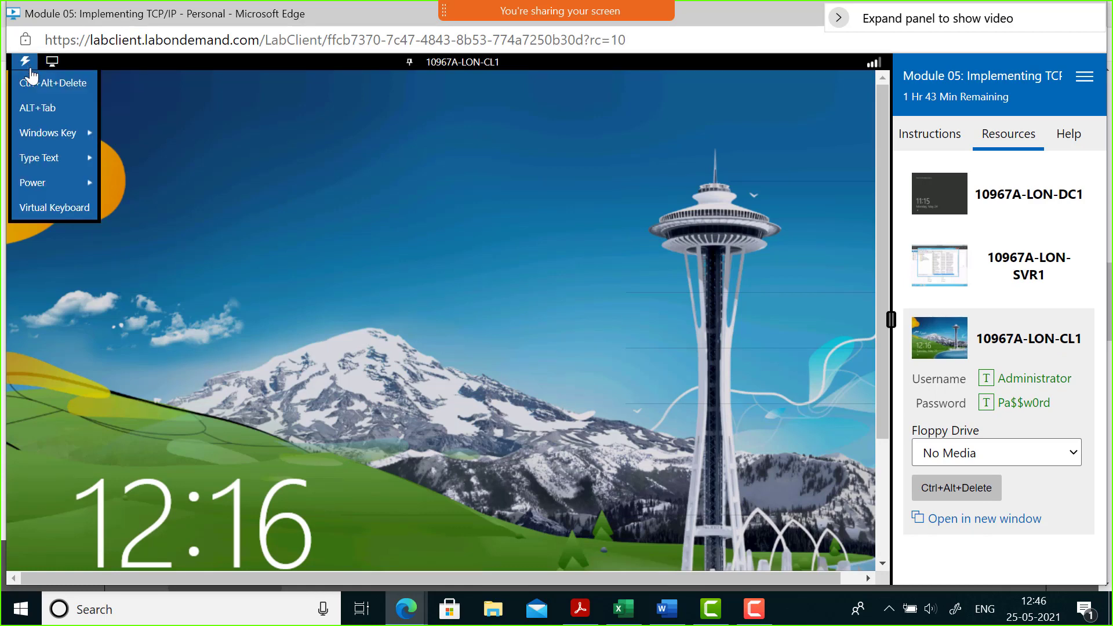
{"action": "left_click", "coordinate": [34, 83]}
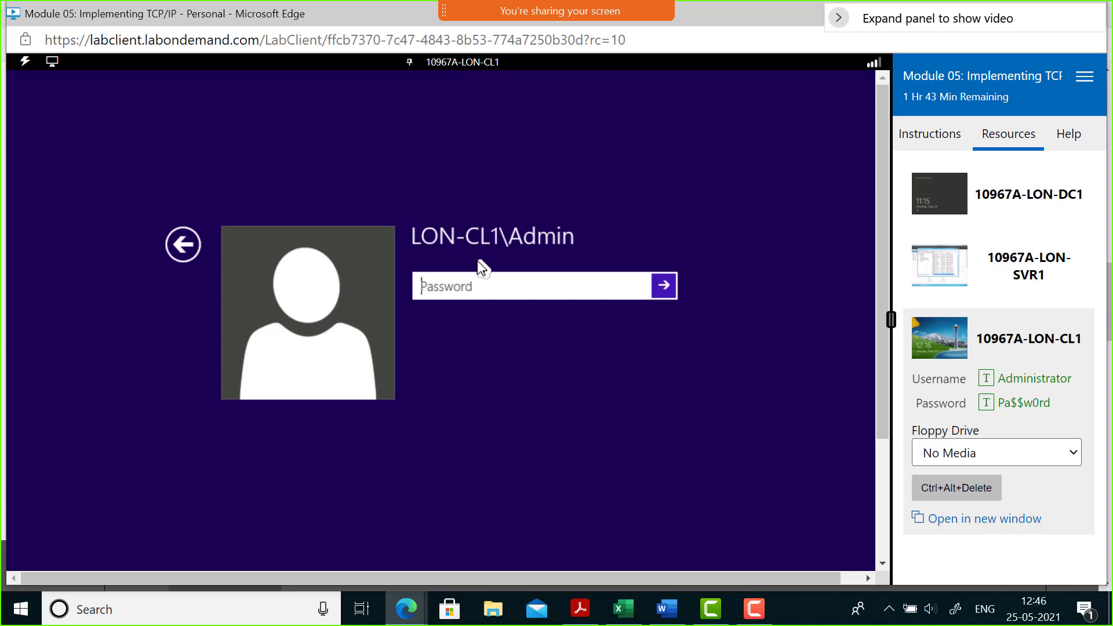
- Try signing in as Other user with user1 and its password, mistyping the name
{"action": "left_click", "coordinate": [181, 250]}
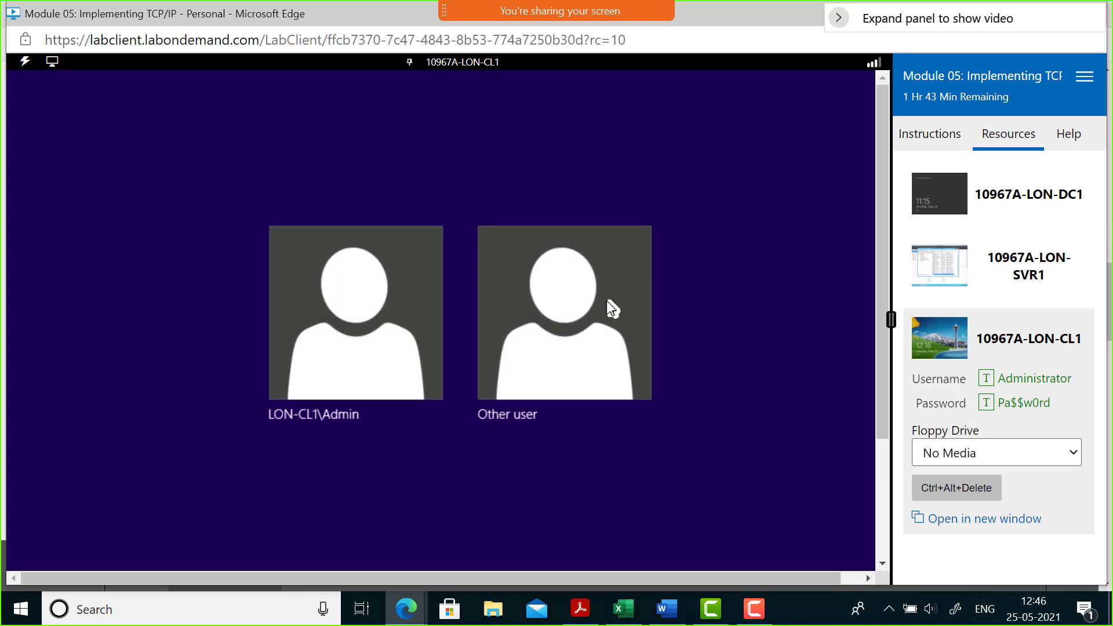
{"action": "left_click", "coordinate": [577, 286]}
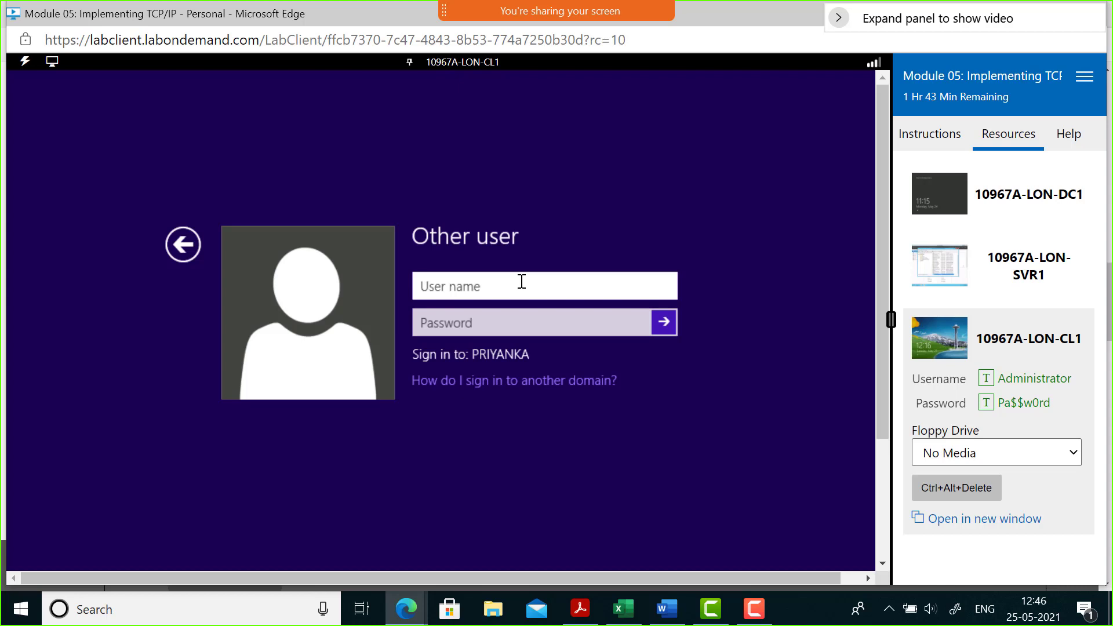
{"action": "type", "text": "user1"}
{"action": "left_click", "coordinate": [482, 323]}
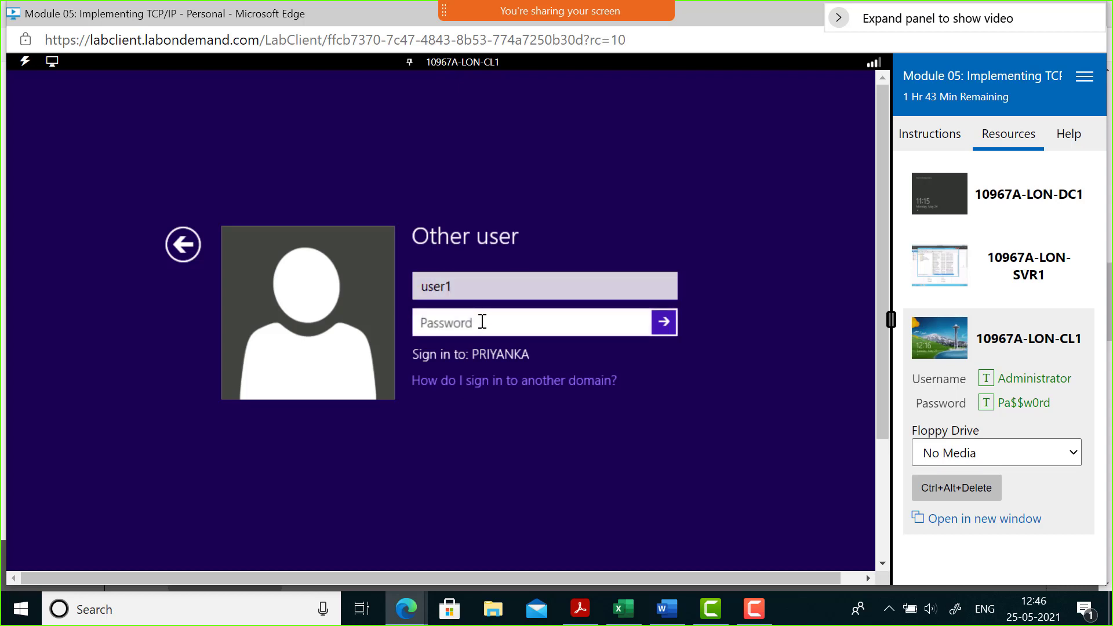
{"action": "left_click", "coordinate": [475, 294]}
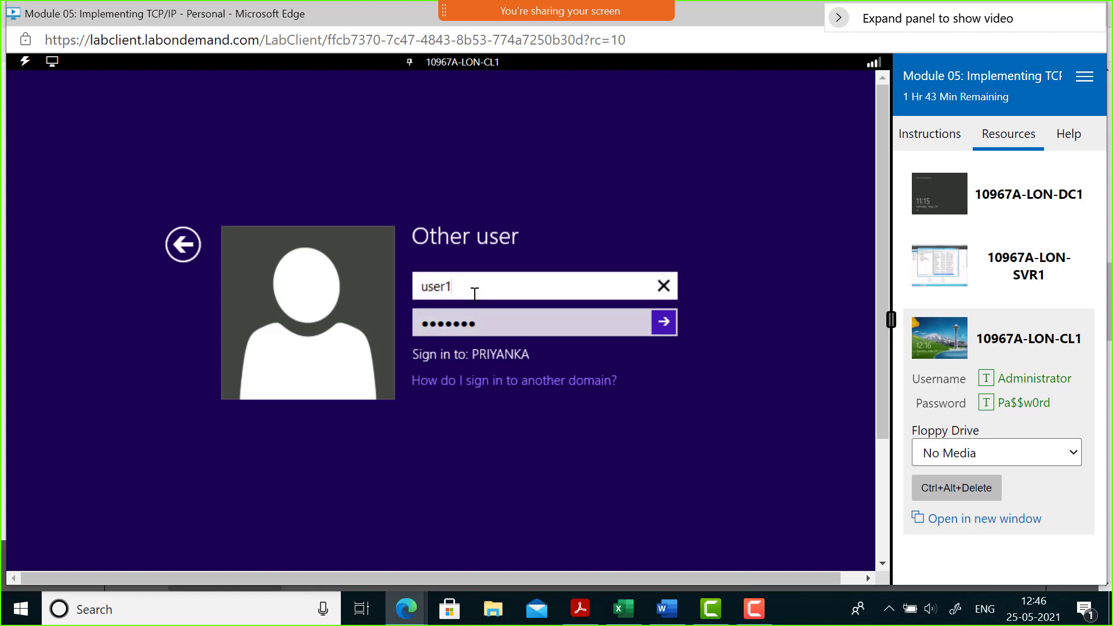
{"action": "key", "text": "BackSpace"}
{"action": "type", "text": "2"}
{"action": "key", "text": "Return"}
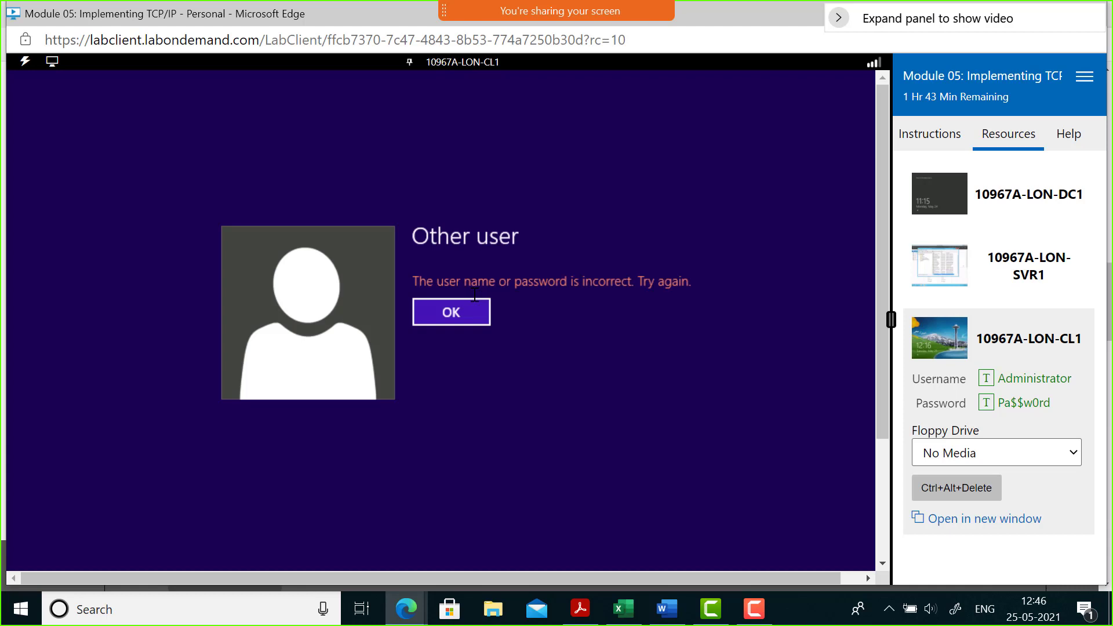
- Dismiss the error, correct the name to user1, re-enter the password and sign in
{"action": "left_click", "coordinate": [470, 313]}
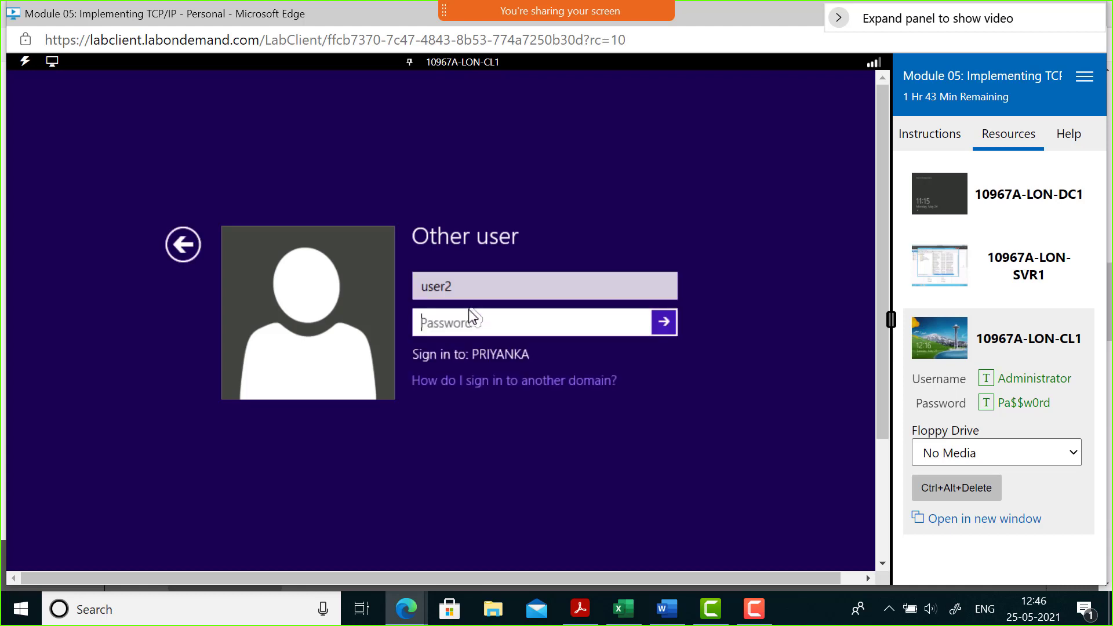
{"action": "left_click", "coordinate": [465, 288]}
{"action": "key", "text": "BackSpace"}
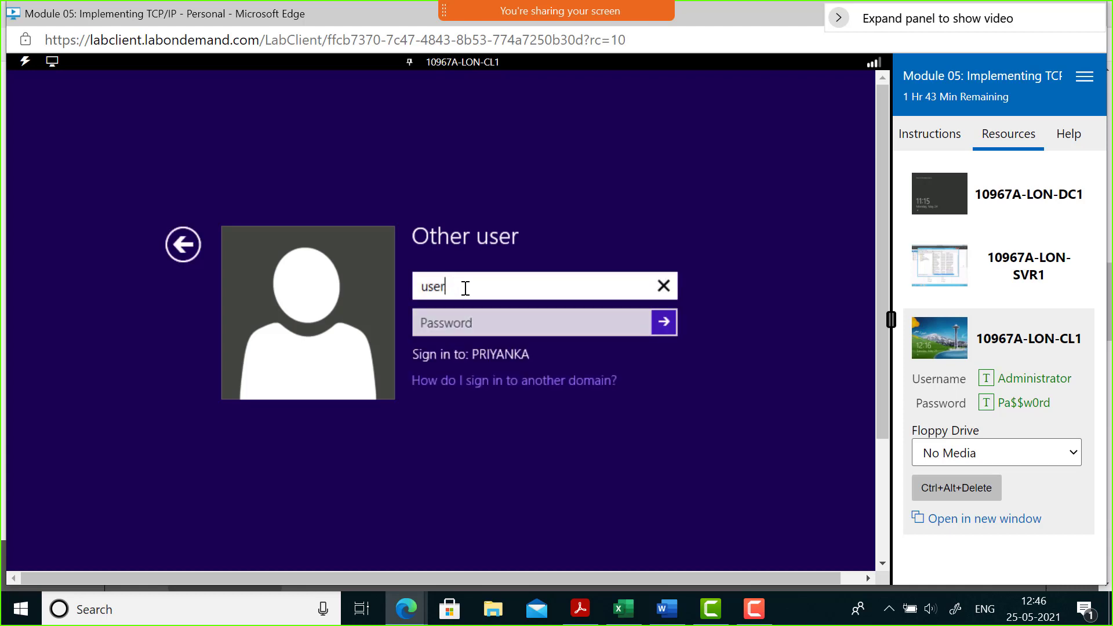
{"action": "key", "text": "Tab"}
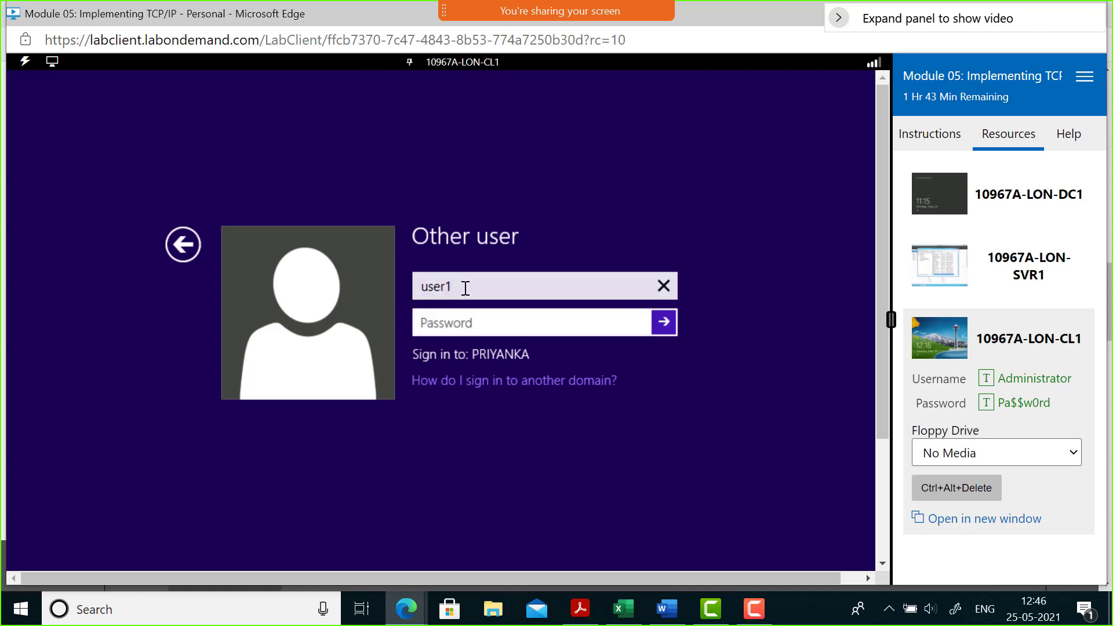
{"action": "left_click", "coordinate": [665, 324]}
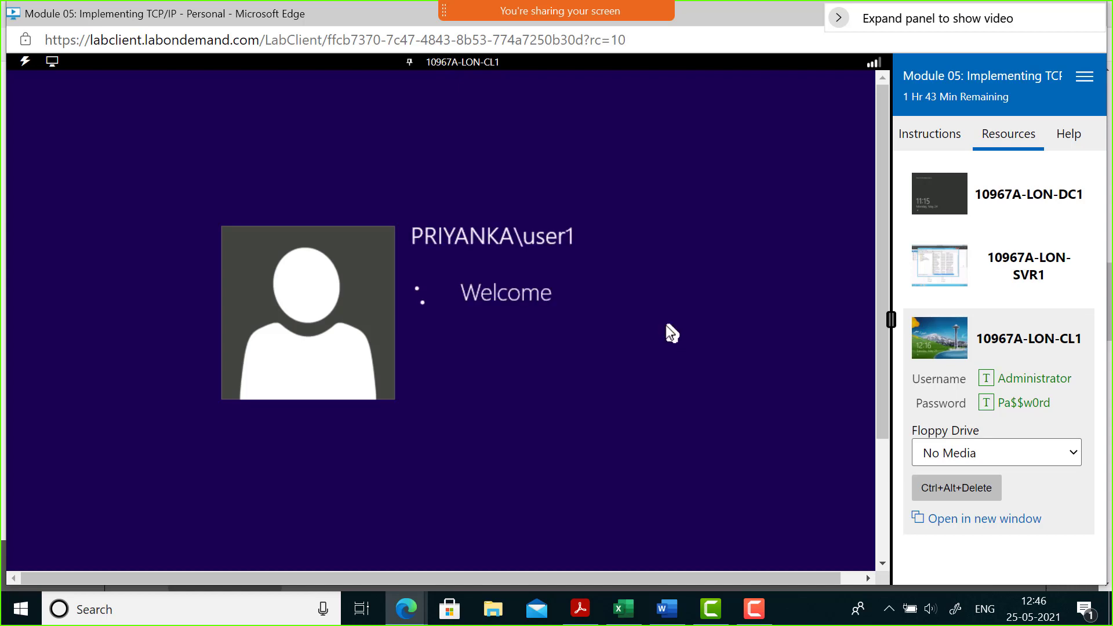